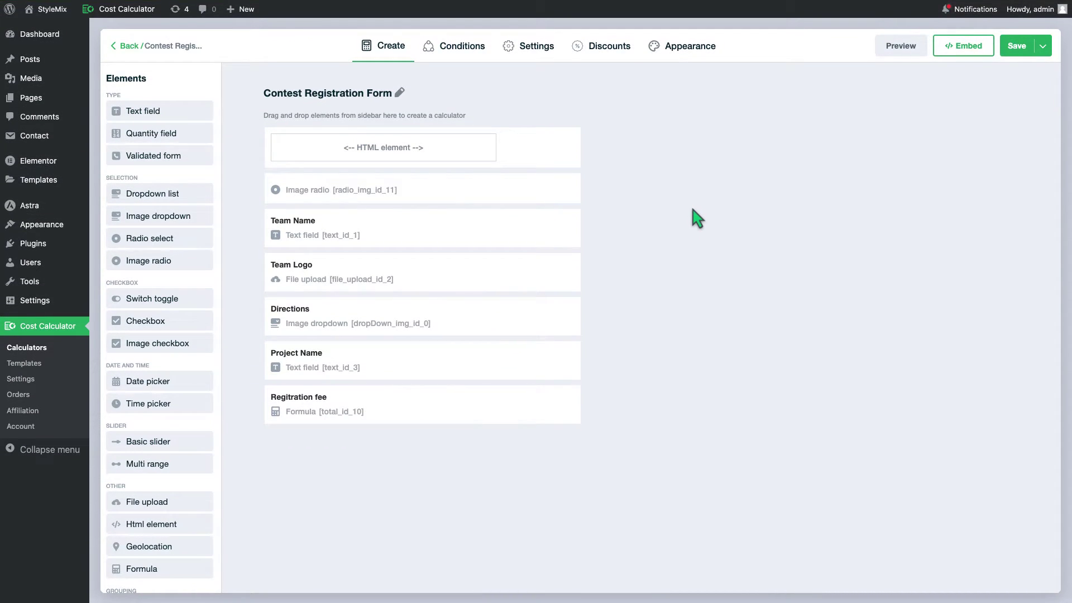
# - Add a Validated form field named Name, with an example-name placeholder and description 'Enter your full name here'
pyautogui.moveTo(158, 162); pyautogui.dragTo(374, 471)
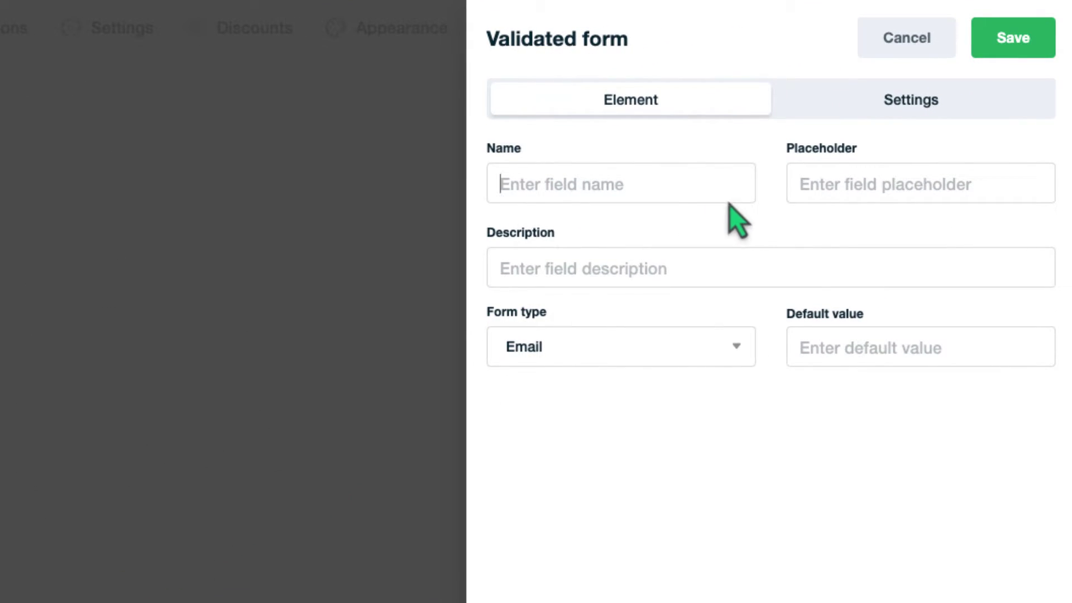
pyautogui.write('Name')
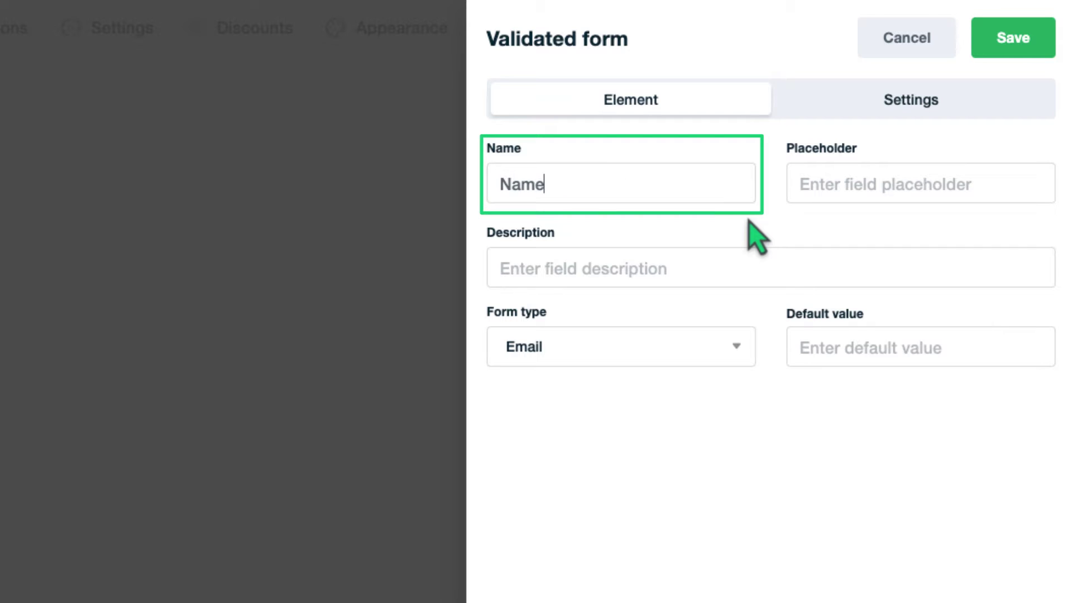
pyautogui.press('Tab')
pyautogui.write('e.g: ')
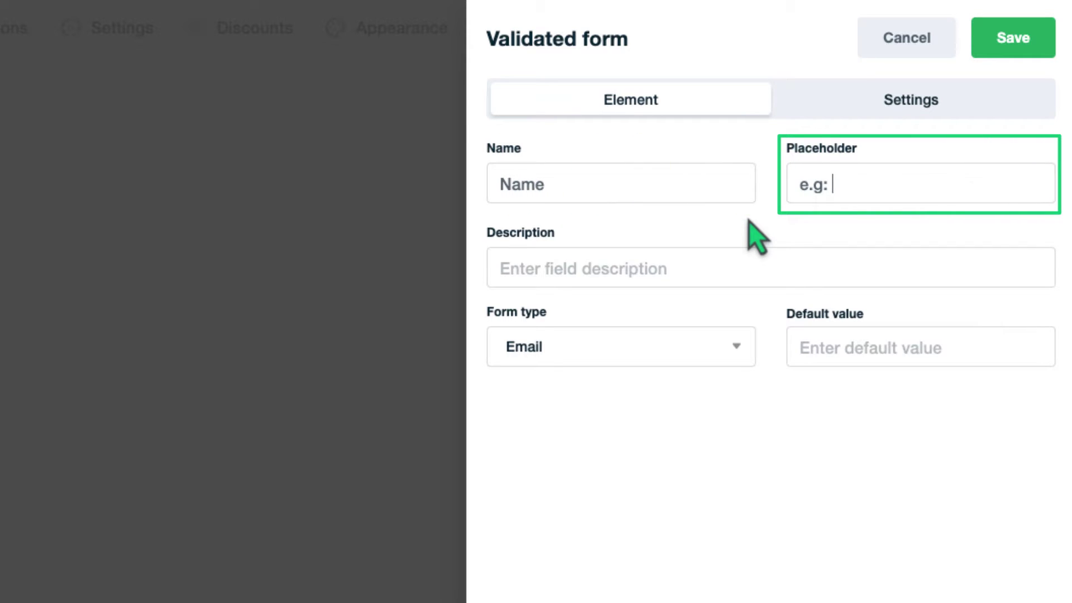
pyautogui.write('John Doe')
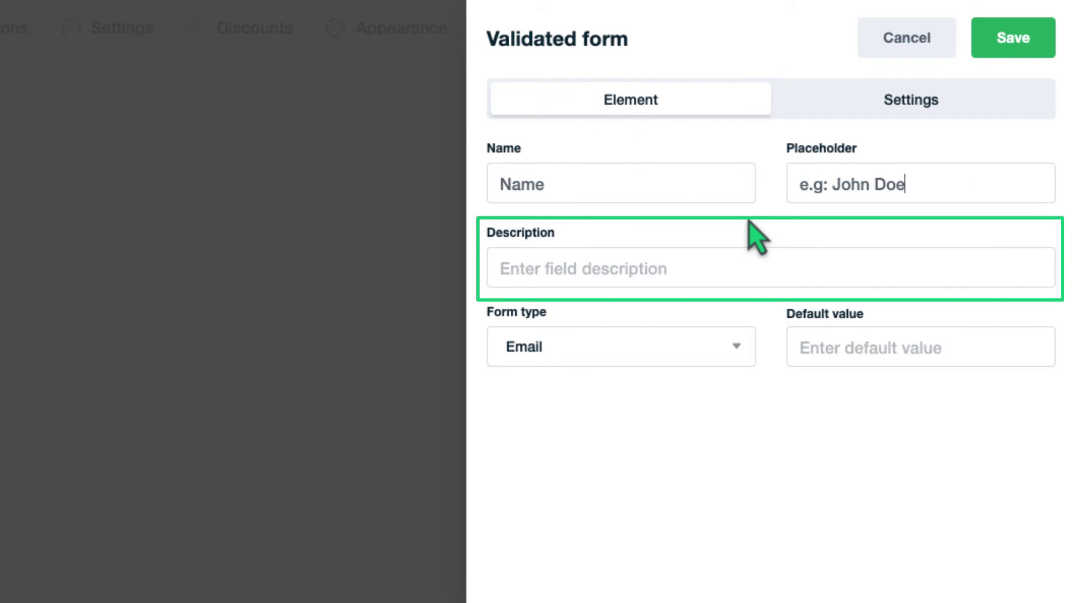
pyautogui.click(722, 258)
pyautogui.write('Enter you')
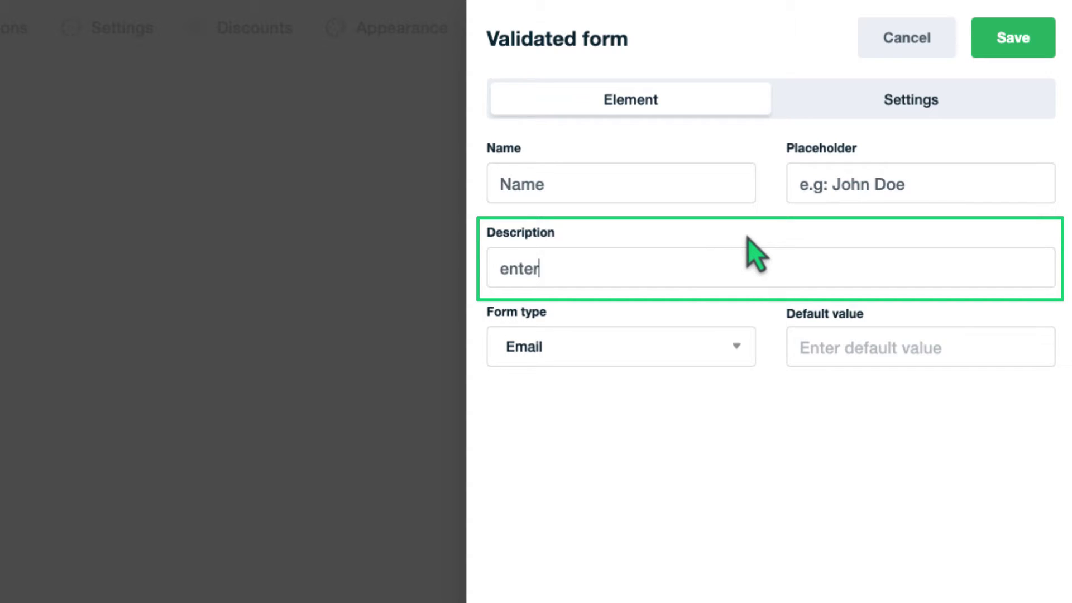
pyautogui.write('r full name here')
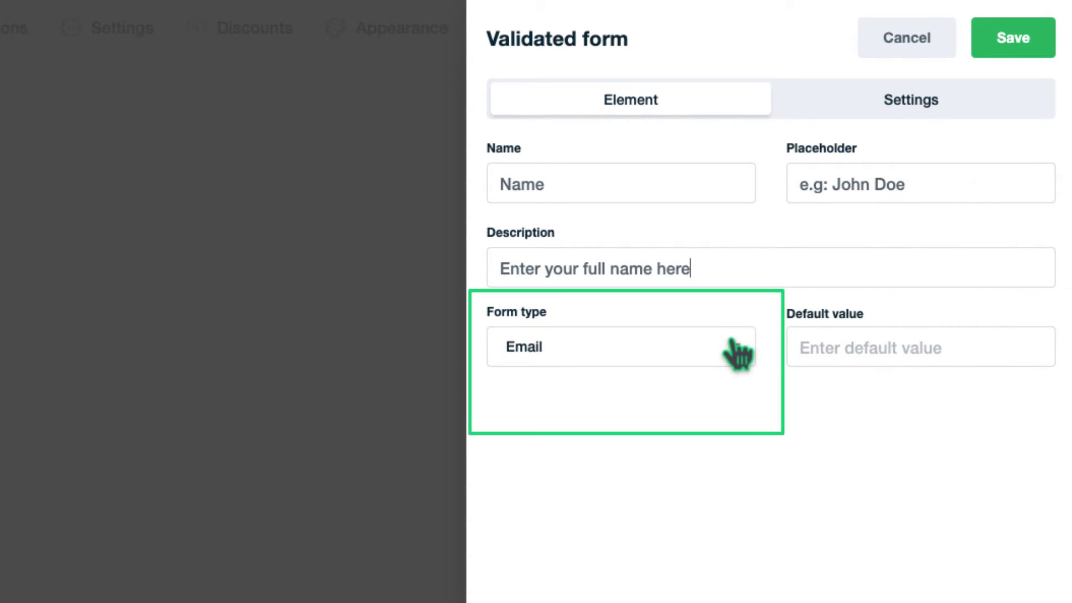
# - Switch the validated field's Form type from Email to Name
pyautogui.click(733, 347)
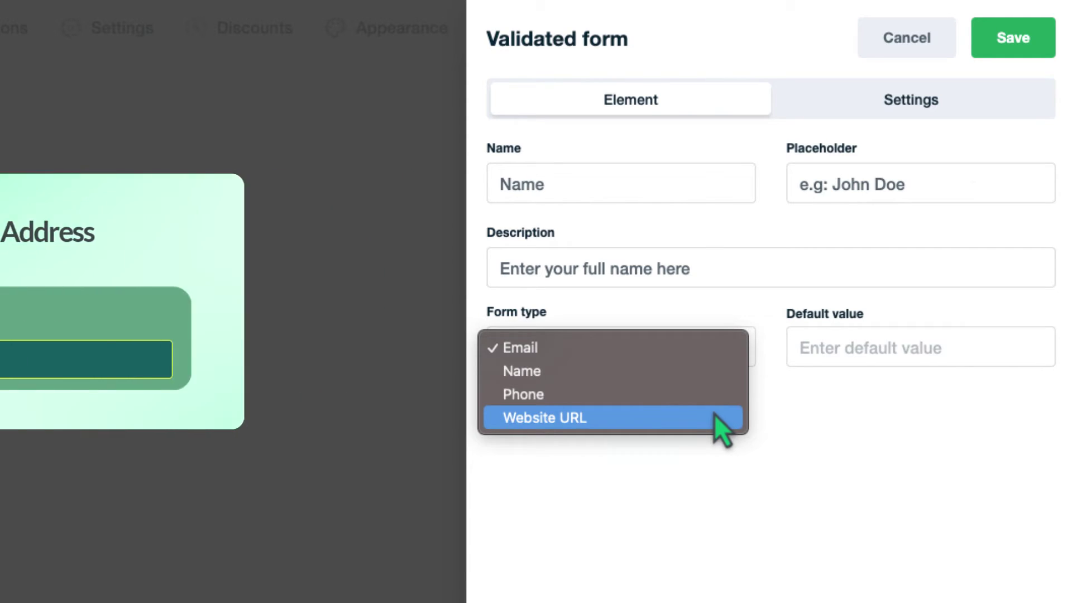
pyautogui.click(718, 375)
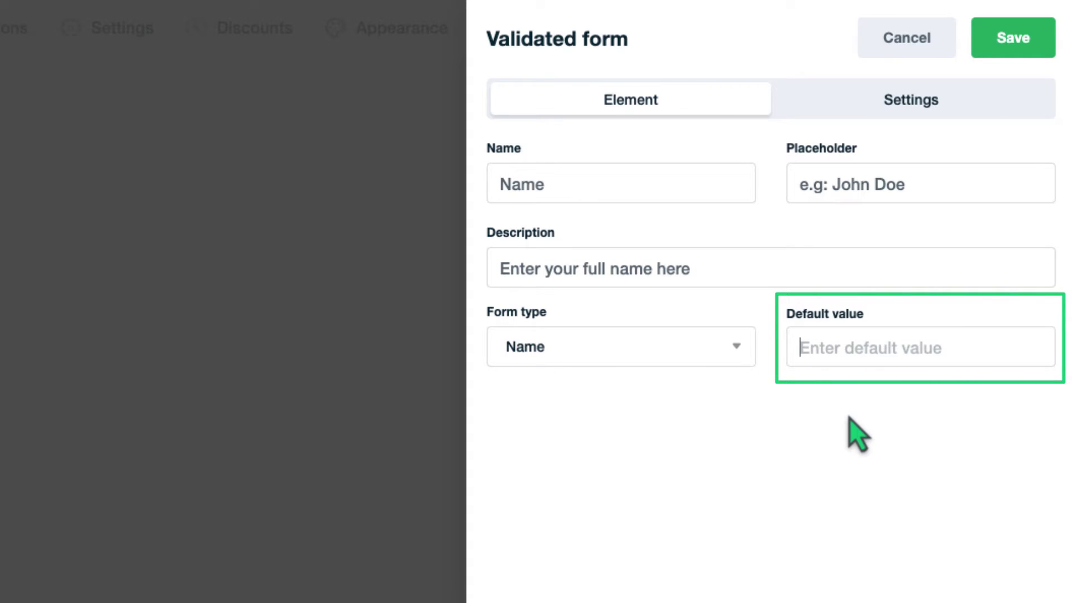
# - Leave Default value empty, turn on Required in Settings, and save the Name field
pyautogui.write('John Doe...')
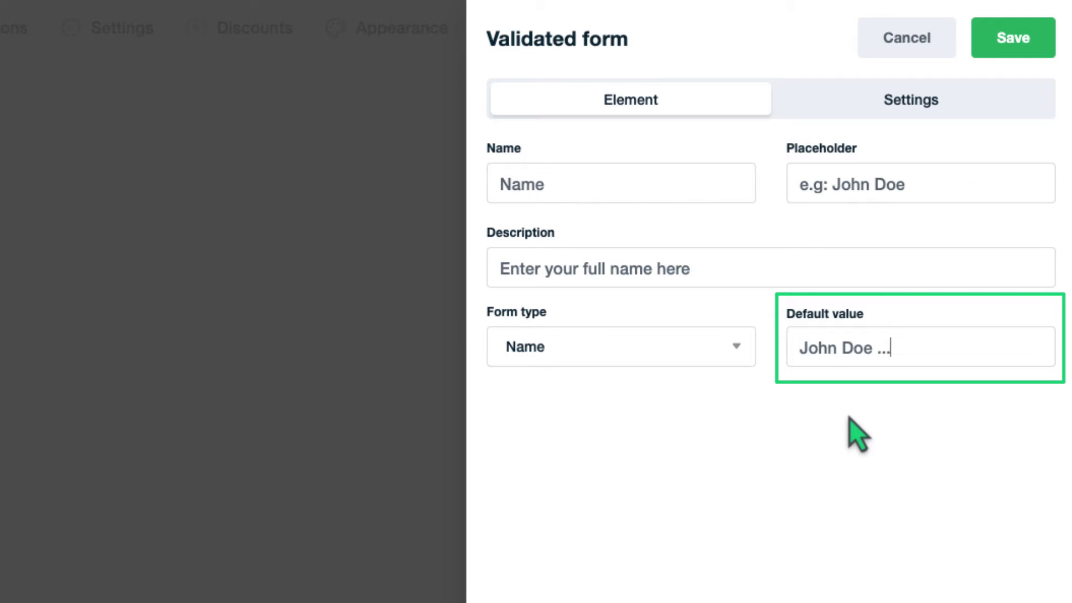
pyautogui.hotkey('ctrl', 'a')
pyautogui.press('BackSpace')
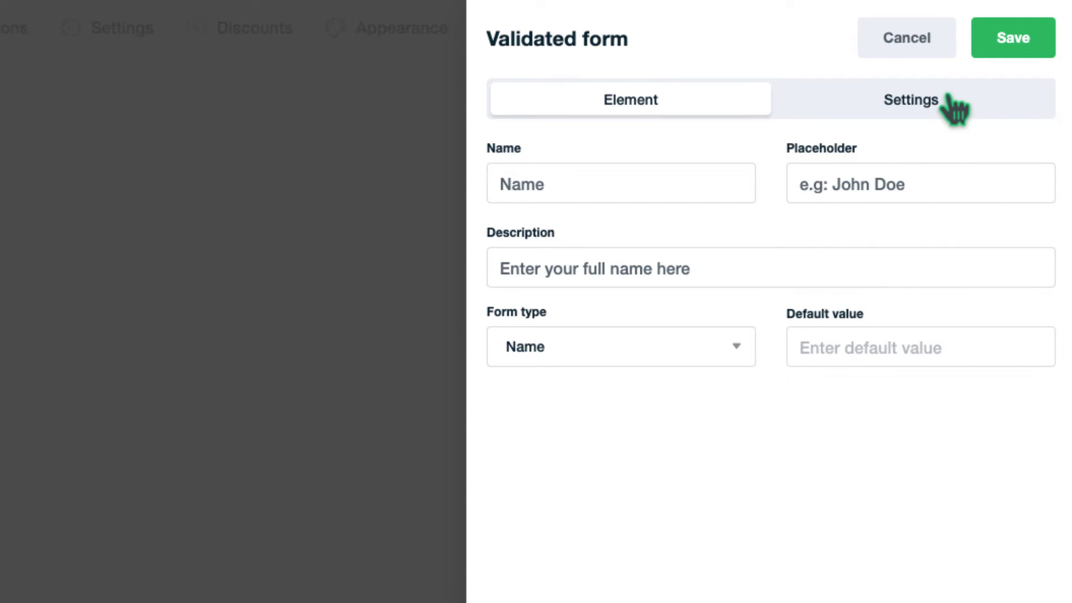
pyautogui.click(949, 100)
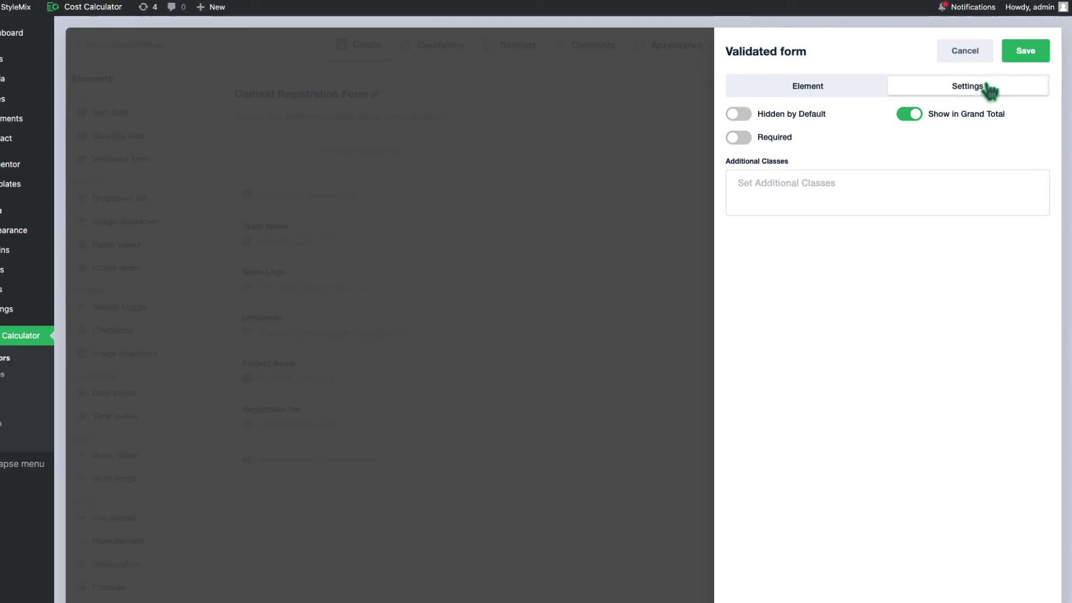
pyautogui.click(738, 137)
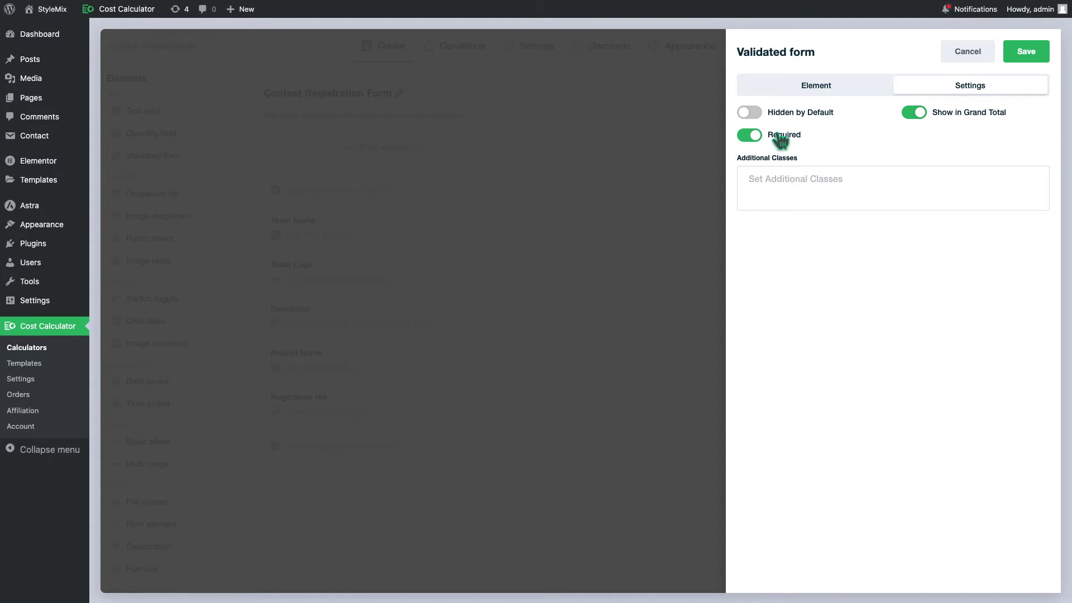
pyautogui.click(1028, 61)
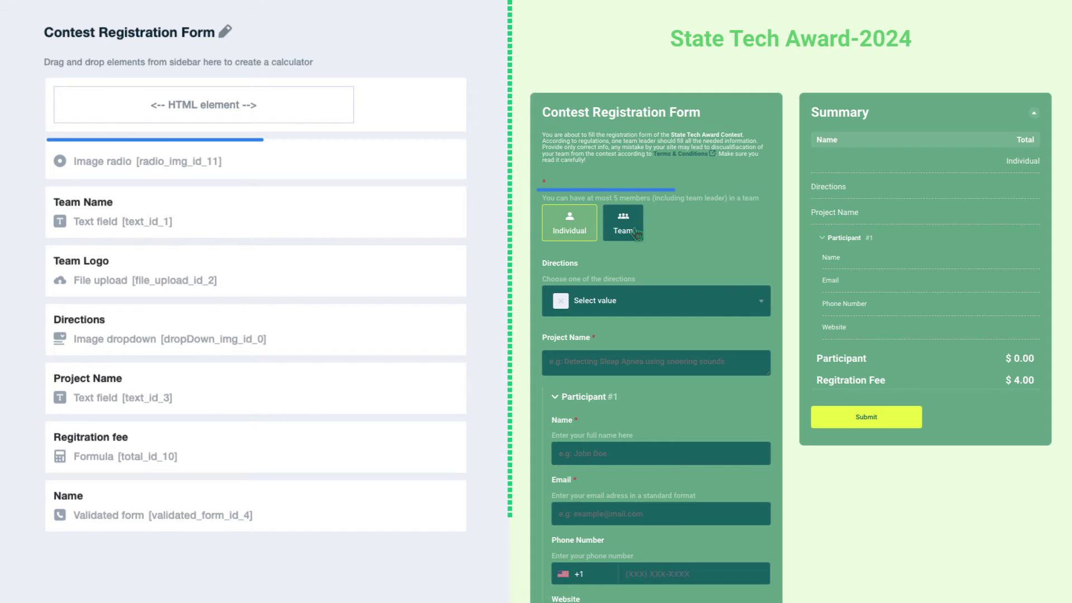
pyautogui.click(700, 242)
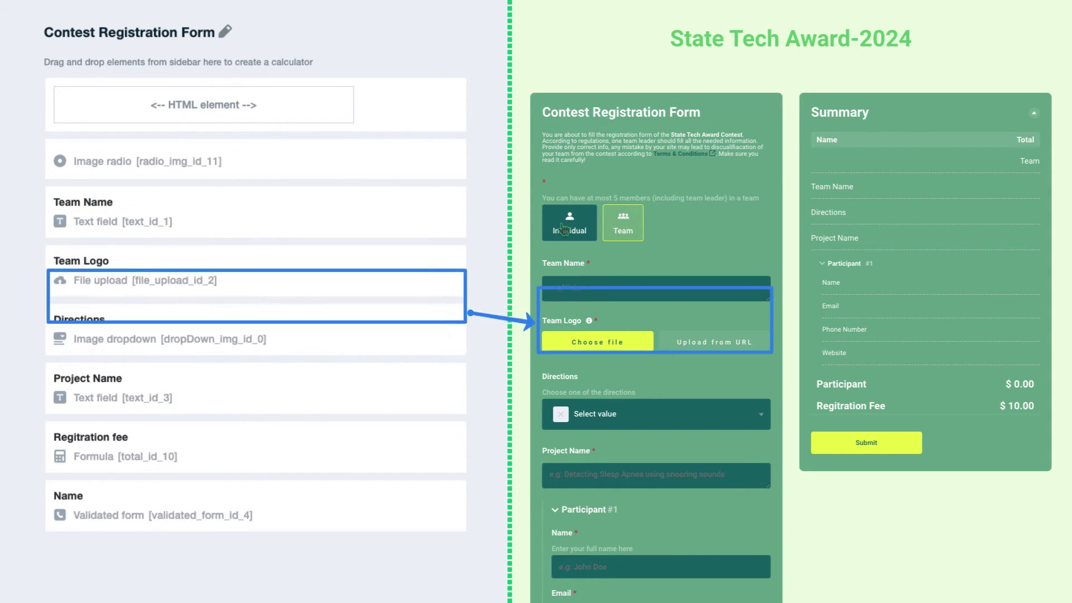
# - In the preview, choose Individual, direction AI-driven Technologies, and project name 'Example Project Name'
pyautogui.click(583, 240)
pyautogui.click(708, 304)
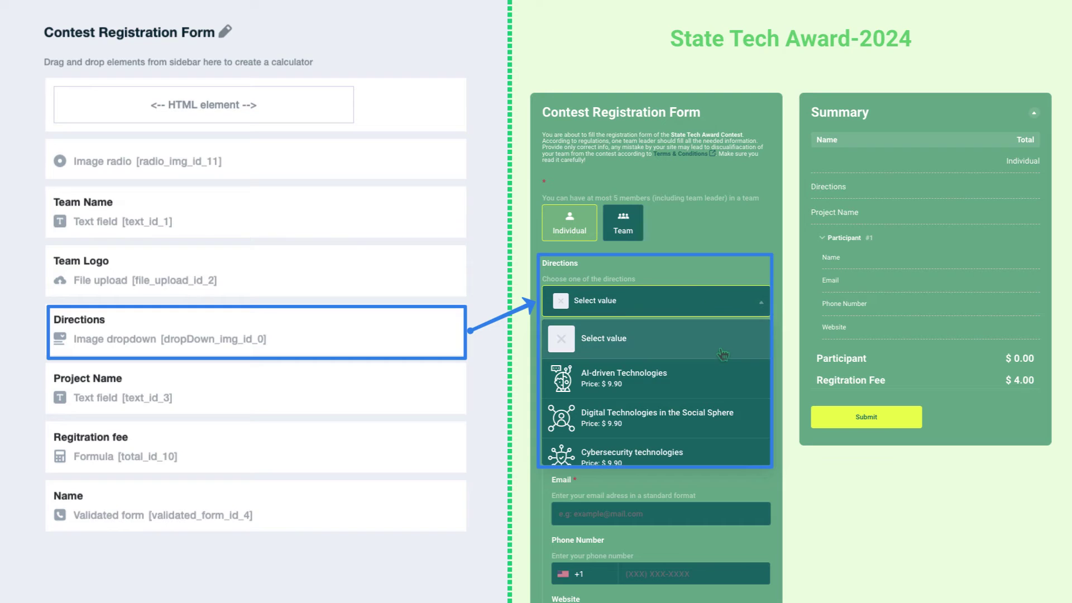
pyautogui.scroll(-2, 720, 352)
pyautogui.scroll(1, 723, 355)
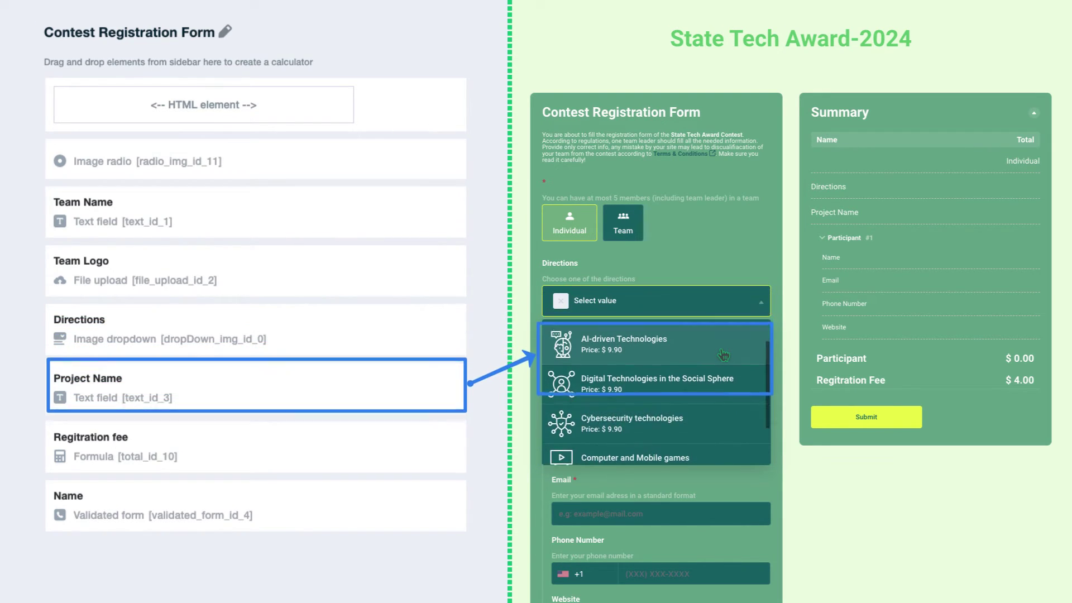
pyautogui.click(722, 347)
pyautogui.click(714, 358)
pyautogui.write('Example Project Name')
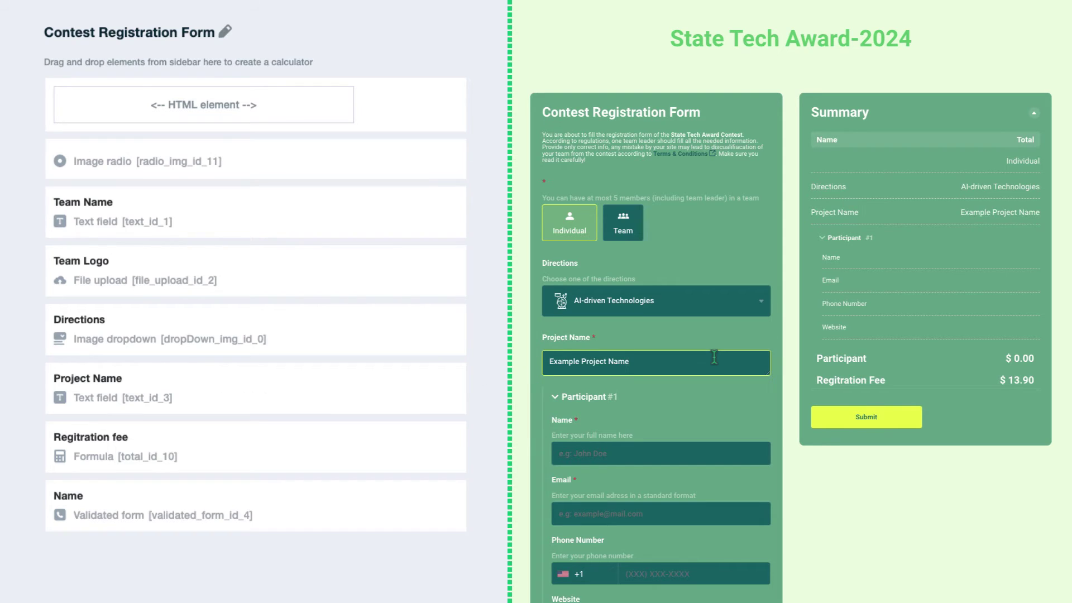
pyautogui.scroll(-2, 715, 358)
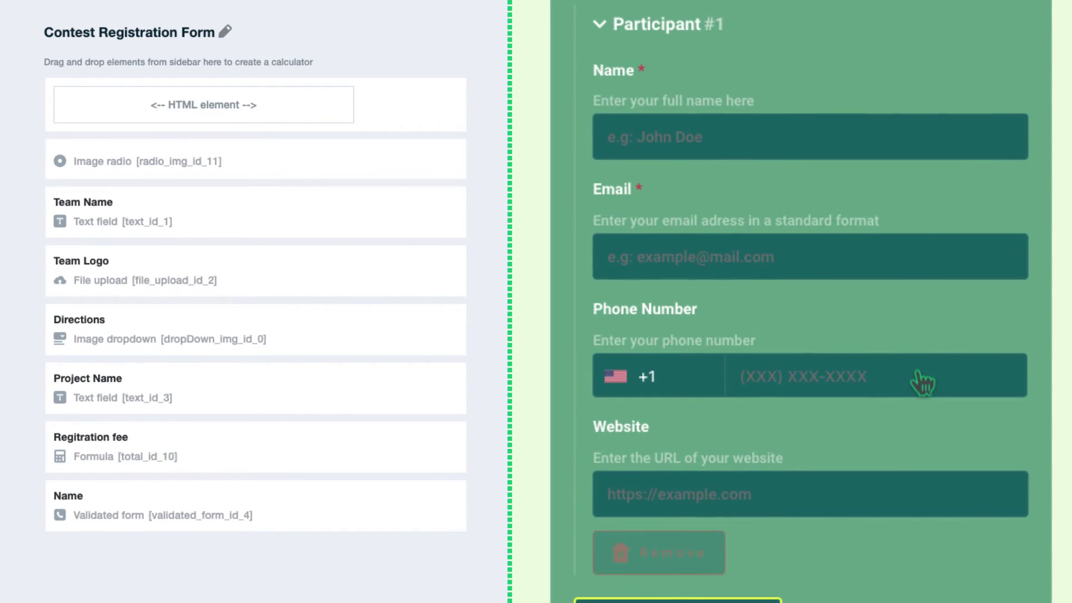
# - Fill in the participant's name, email, +1 phone number and website, then add a second participant
pyautogui.click(930, 137)
pyautogui.press('Tab')
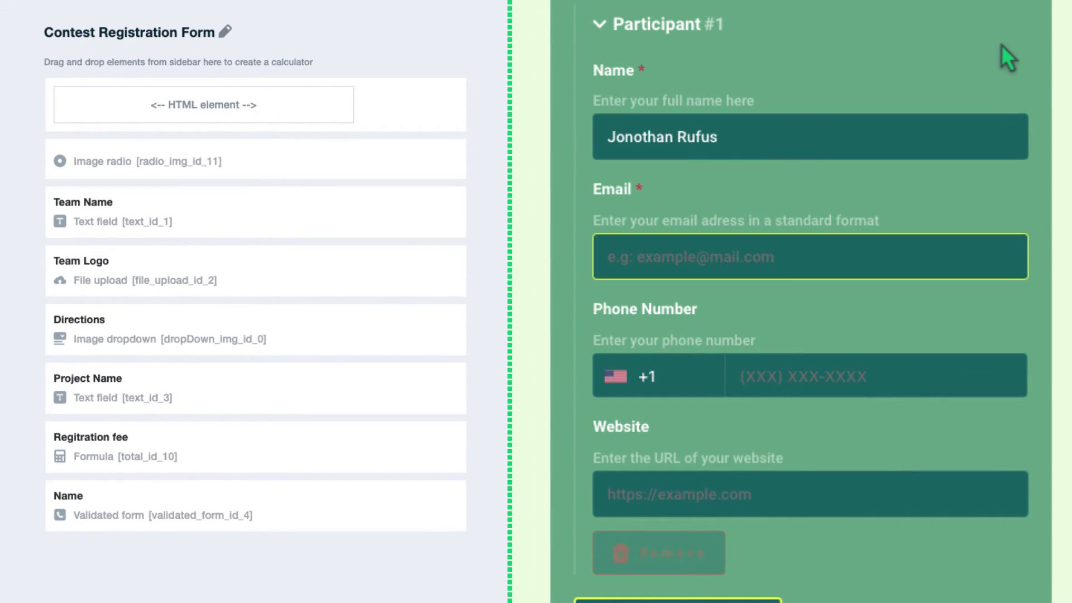
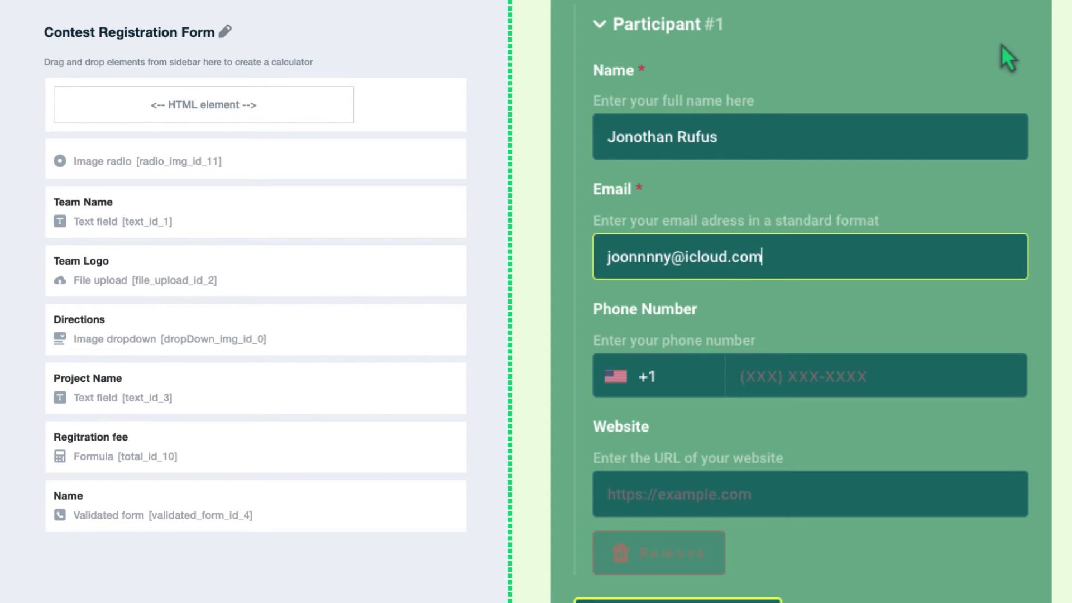
pyautogui.press('Tab')
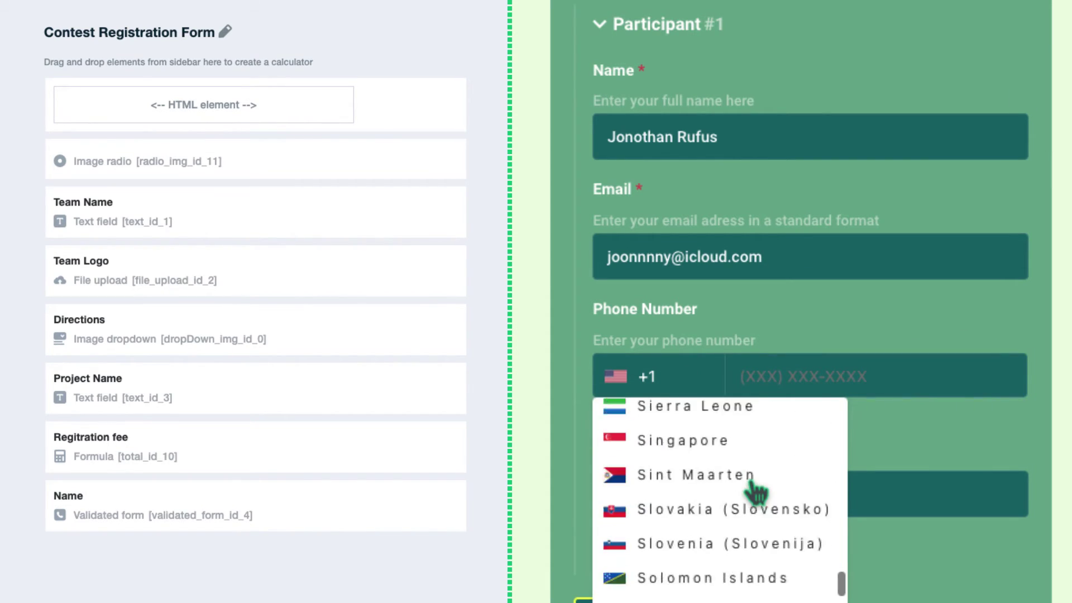
pyautogui.scroll(-3, 756, 490)
pyautogui.click(941, 327)
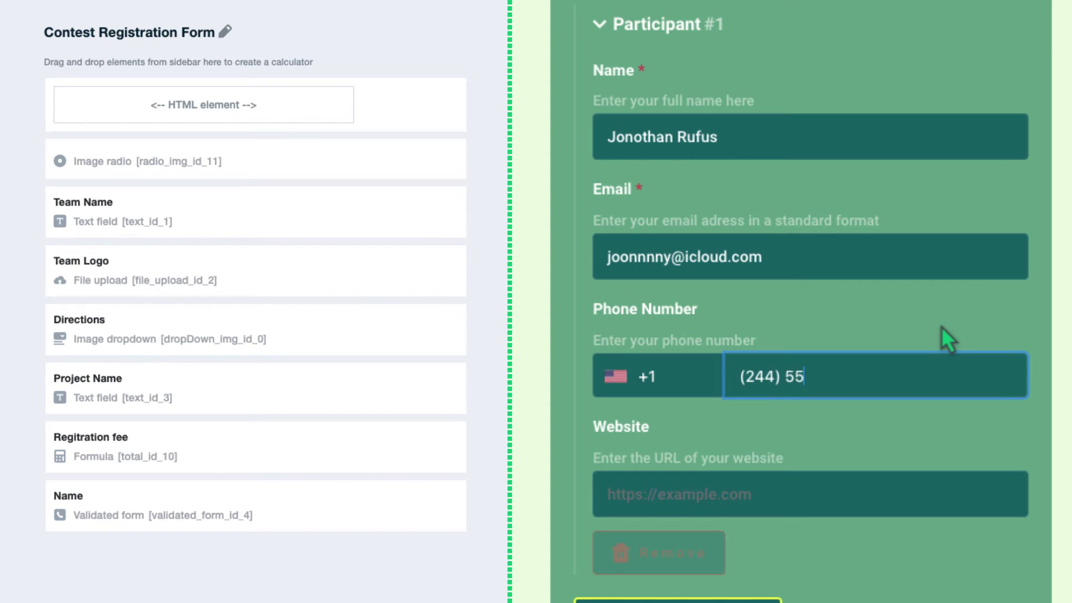
pyautogui.press('Tab')
pyautogui.write('httos')
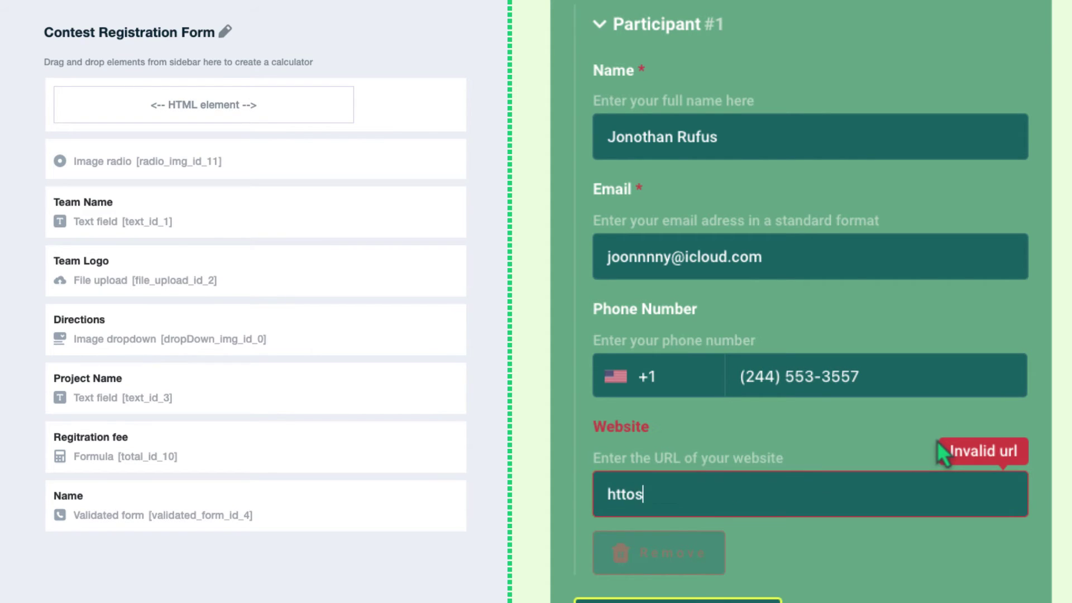
pyautogui.write('://jony.com')
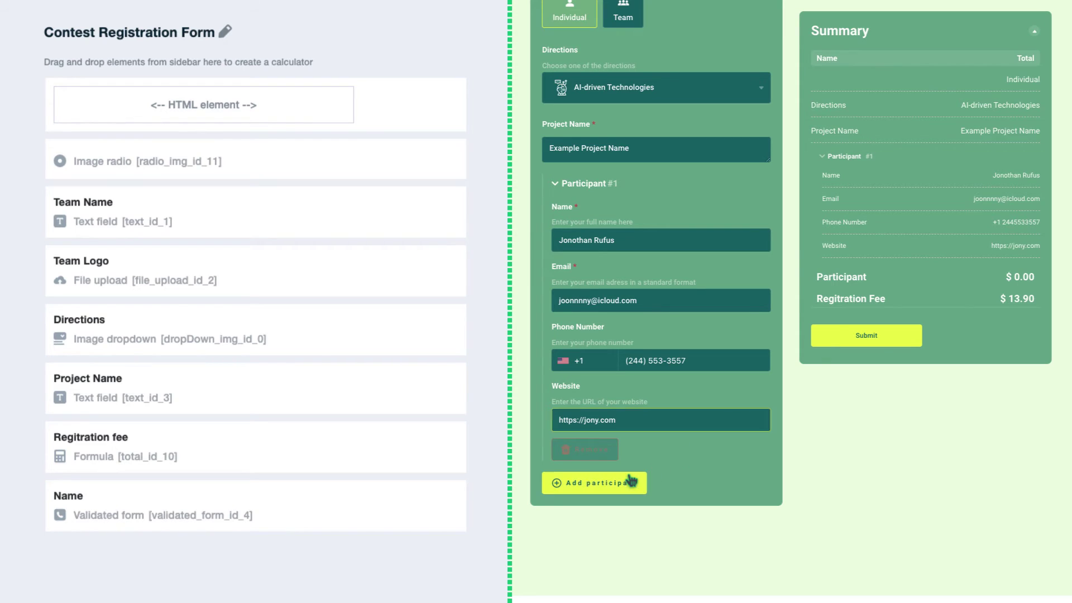
pyautogui.click(627, 483)
pyautogui.scroll(-4, 712, 446)
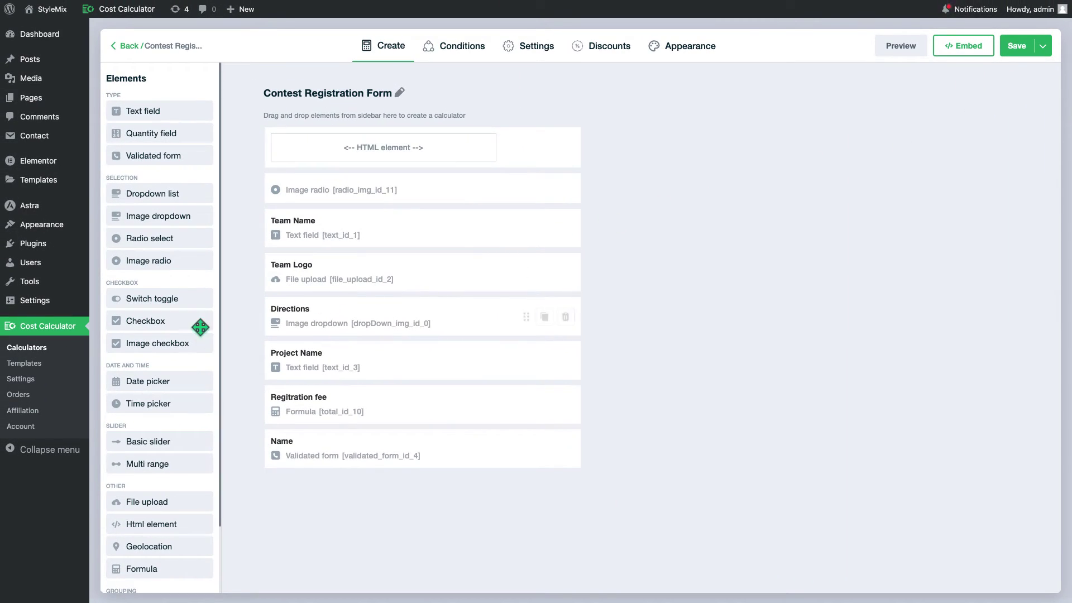
# - Add a Repeater group named Participant with label 'Add participant' and repeat limit 5, then save
pyautogui.scroll(-3, 200, 326)
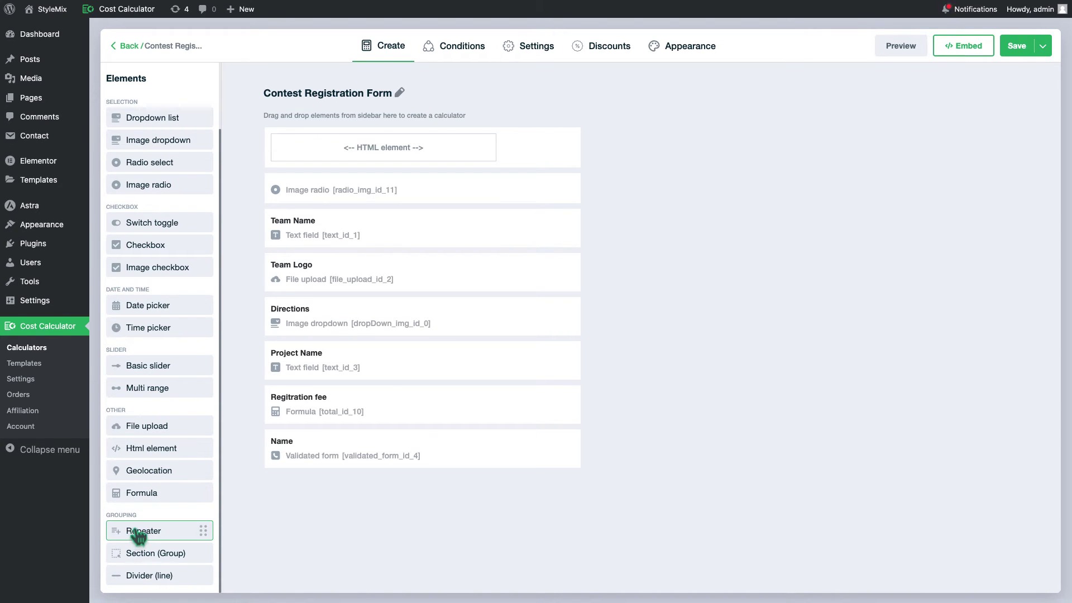
pyautogui.moveTo(137, 535); pyautogui.dragTo(329, 491)
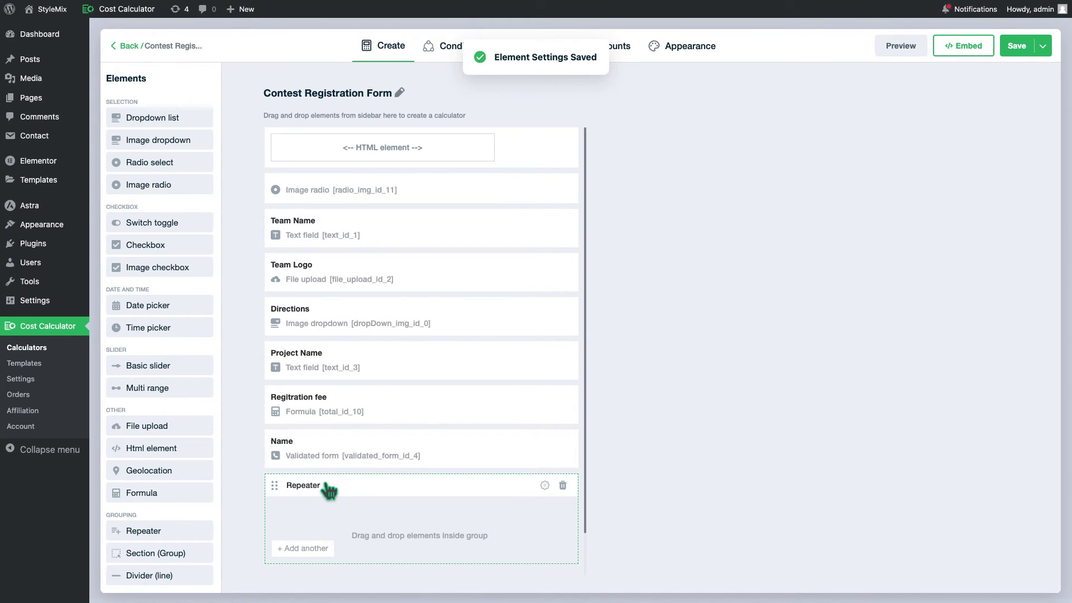
pyautogui.click(544, 485)
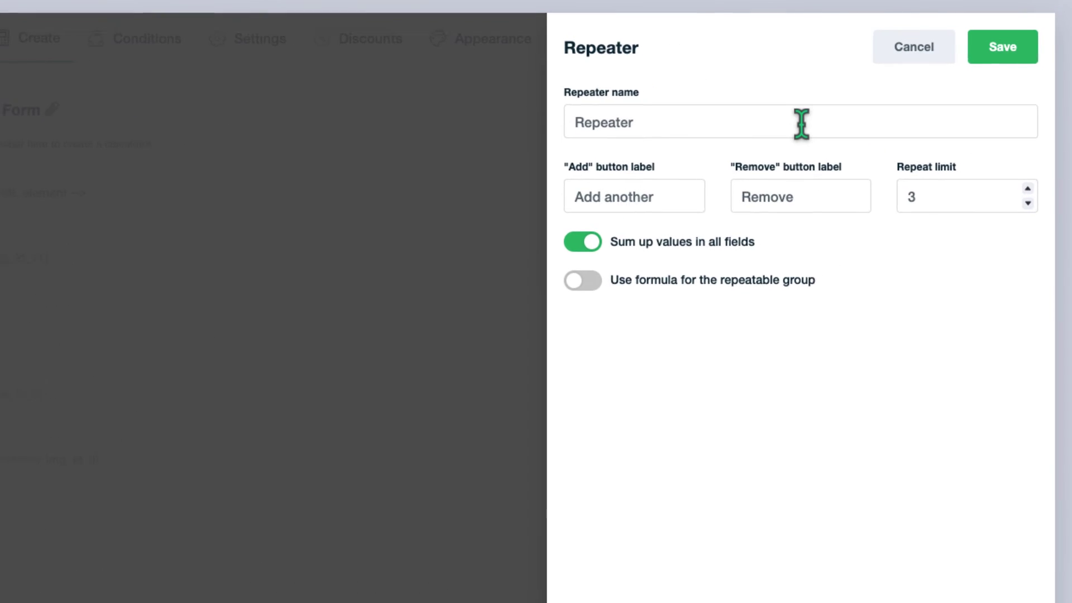
pyautogui.click(801, 123)
pyautogui.write('Participant')
pyautogui.doubleClick(675, 189)
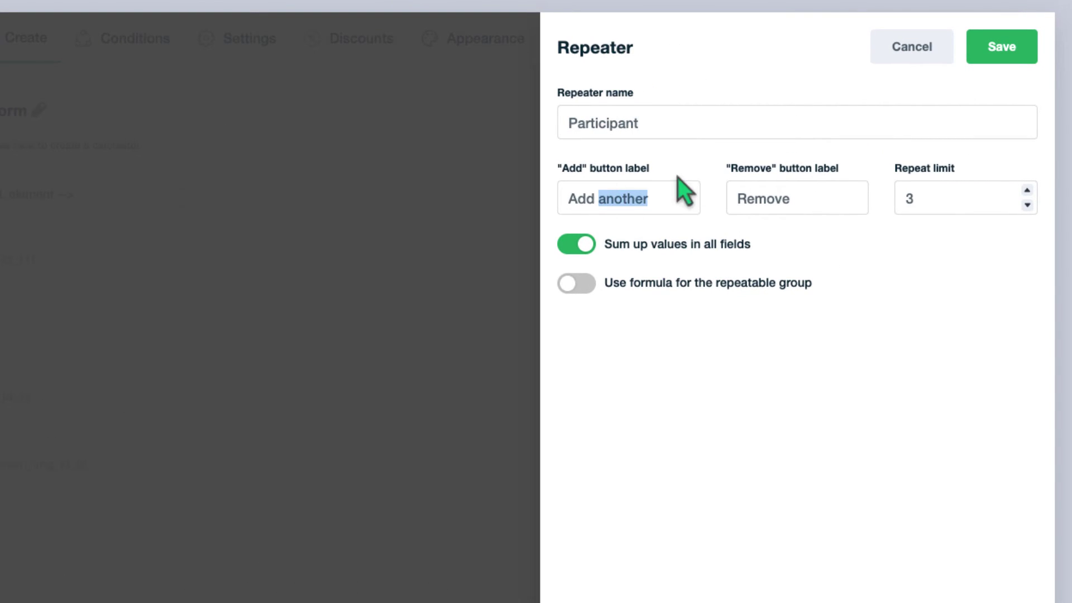
pyautogui.write('participant')
pyautogui.doubleClick(923, 198)
pyautogui.write('5')
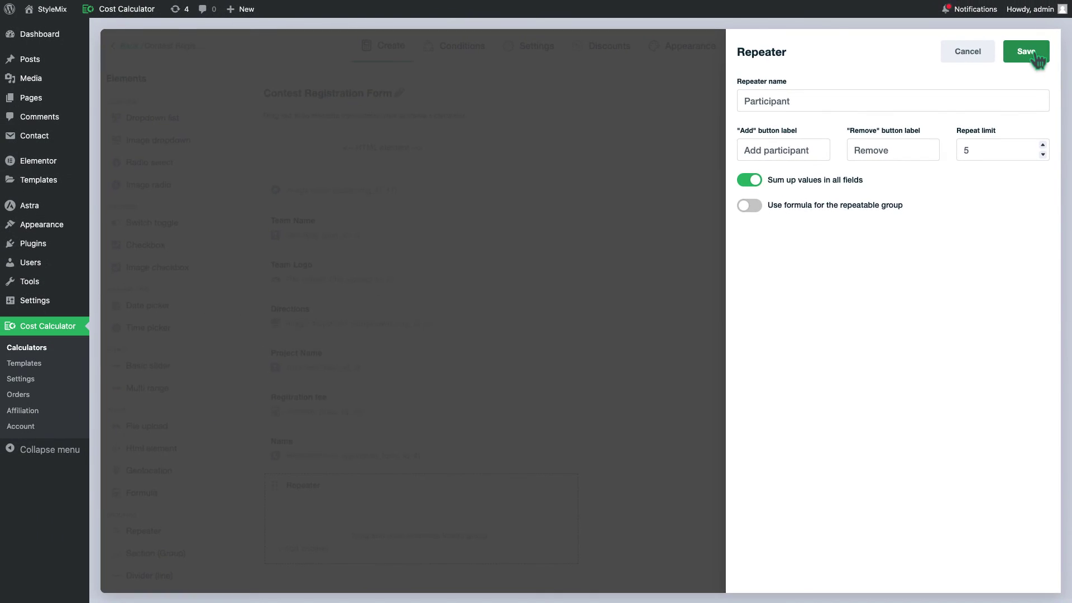
pyautogui.click(1034, 54)
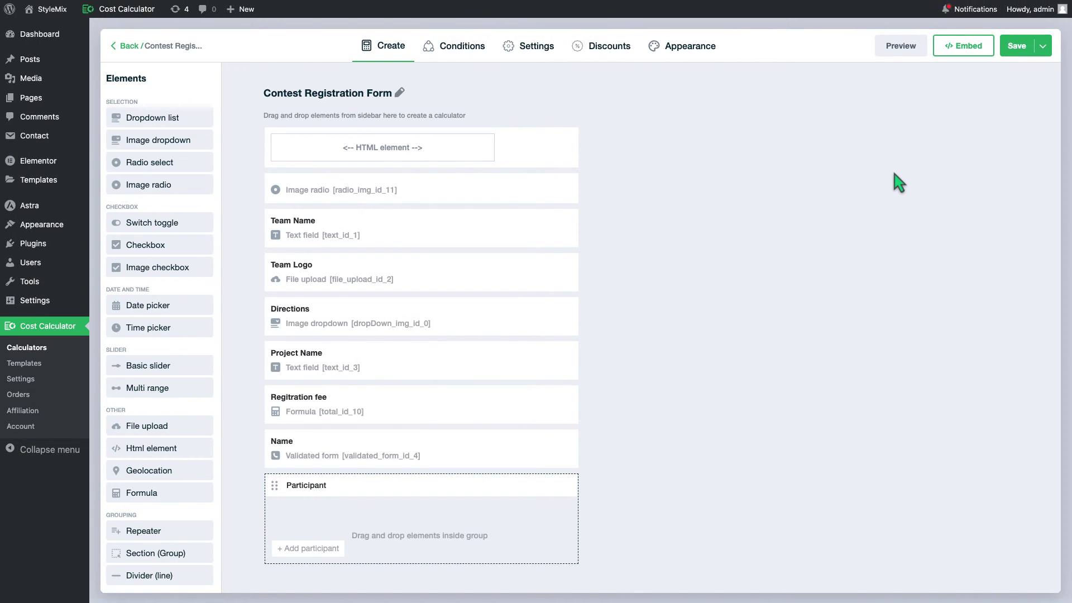
# - Move the Name field into the Participant group and drop a new Validated form into it
pyautogui.moveTo(354, 462); pyautogui.dragTo(356, 494)
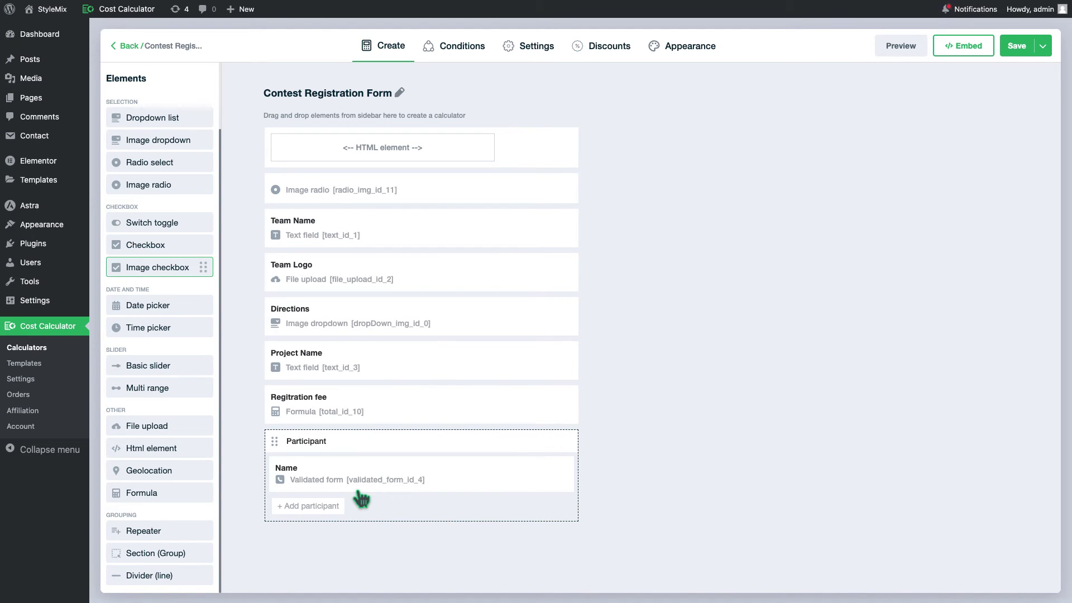
pyautogui.scroll(2, 356, 486)
pyautogui.moveTo(167, 168); pyautogui.dragTo(342, 521)
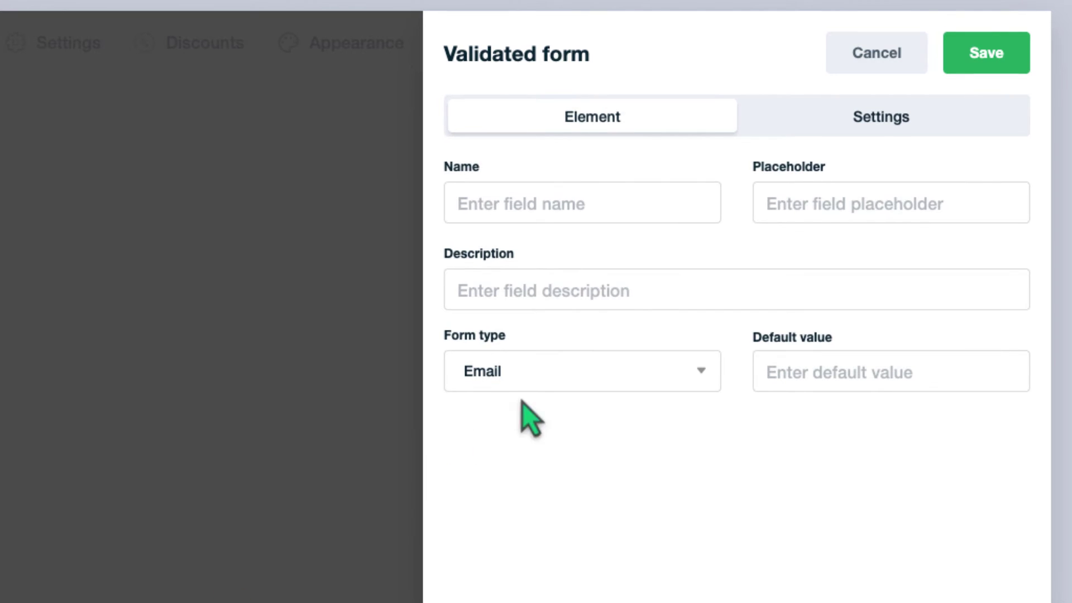
# - Make the field 'Email' with an example placeholder, description 'Enter your email address in a standard format', required, and save
pyautogui.click(679, 205)
pyautogui.write('Email')
pyautogui.press('Tab')
pyautogui.write('e.g: example@mail.com')
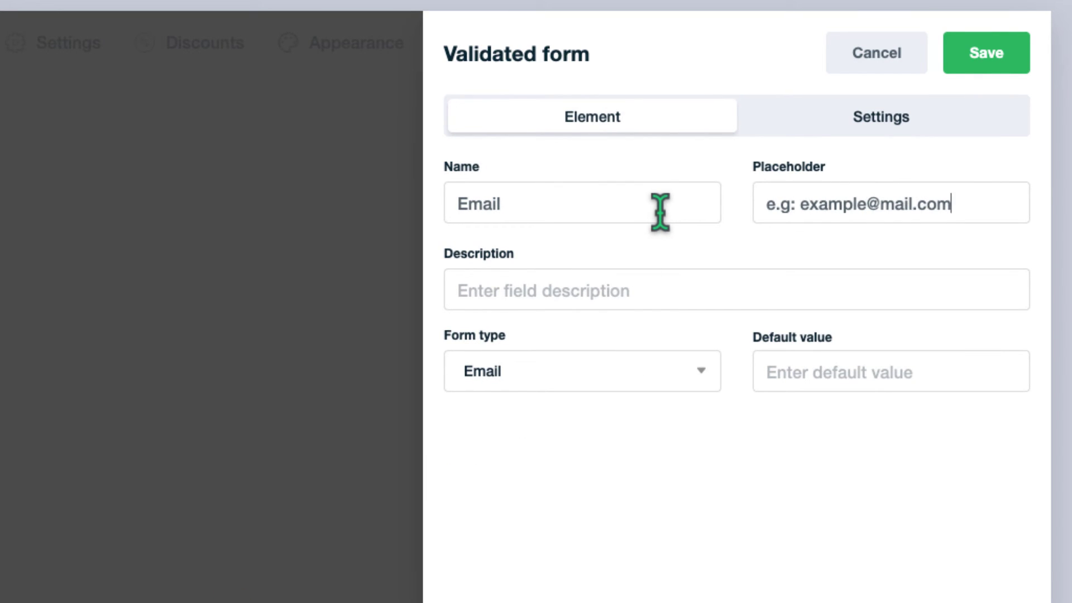
pyautogui.click(606, 284)
pyautogui.write('Enter your email address in a standrad')
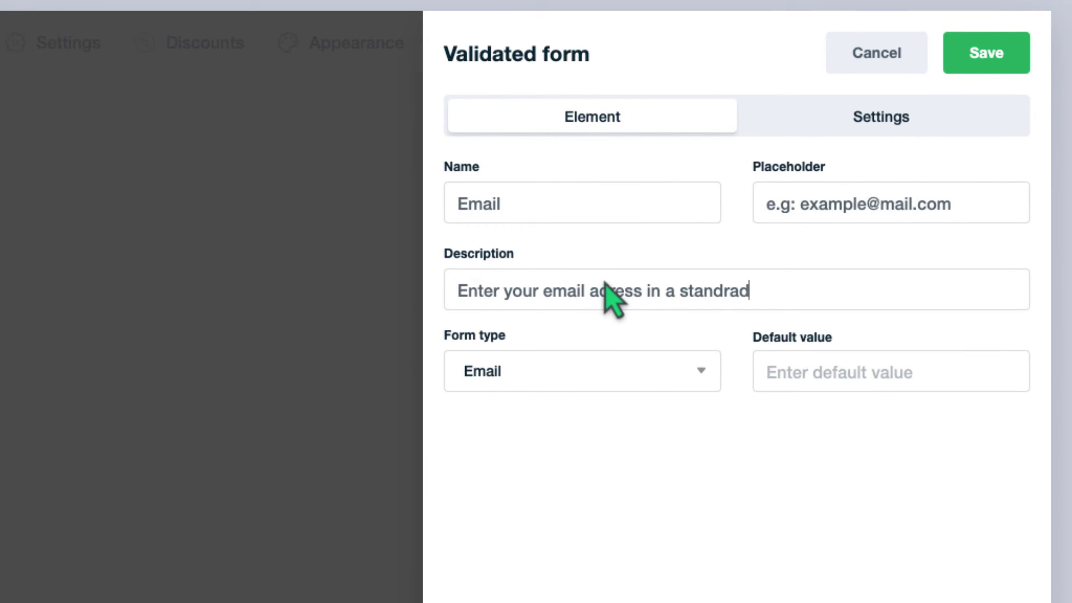
pyautogui.press('BackSpace')
pyautogui.press('BackSpace')
pyautogui.press('BackSpace')
pyautogui.write('ard format')
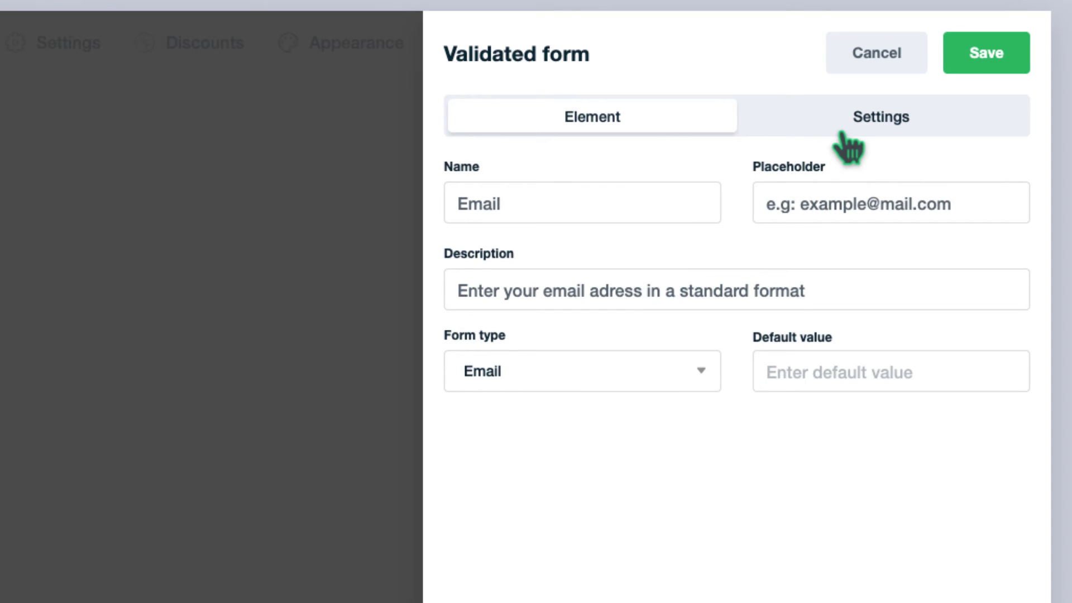
pyautogui.click(849, 132)
pyautogui.click(468, 211)
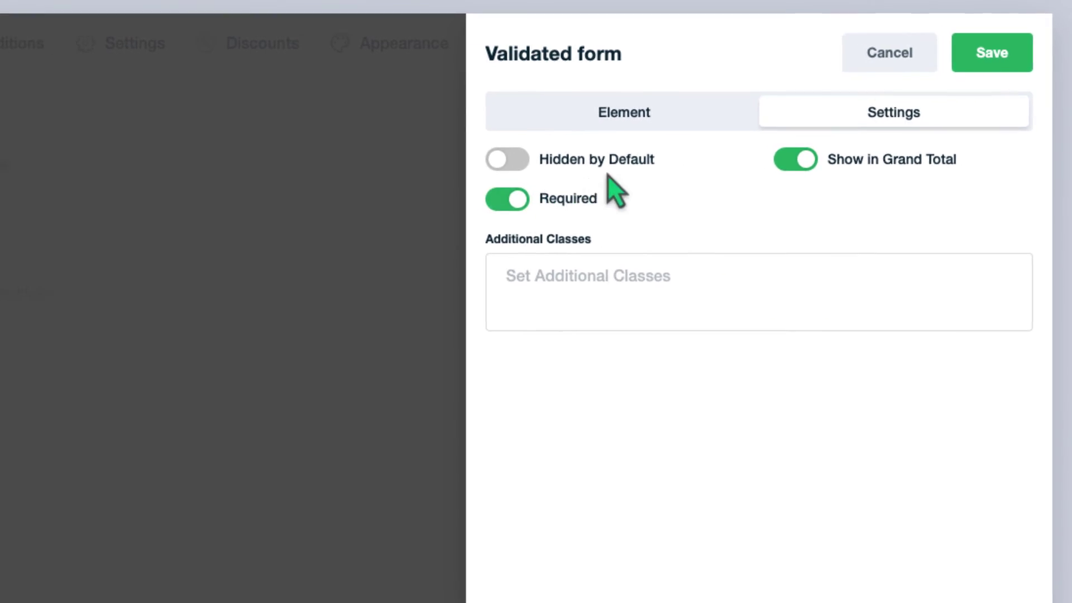
pyautogui.click(986, 53)
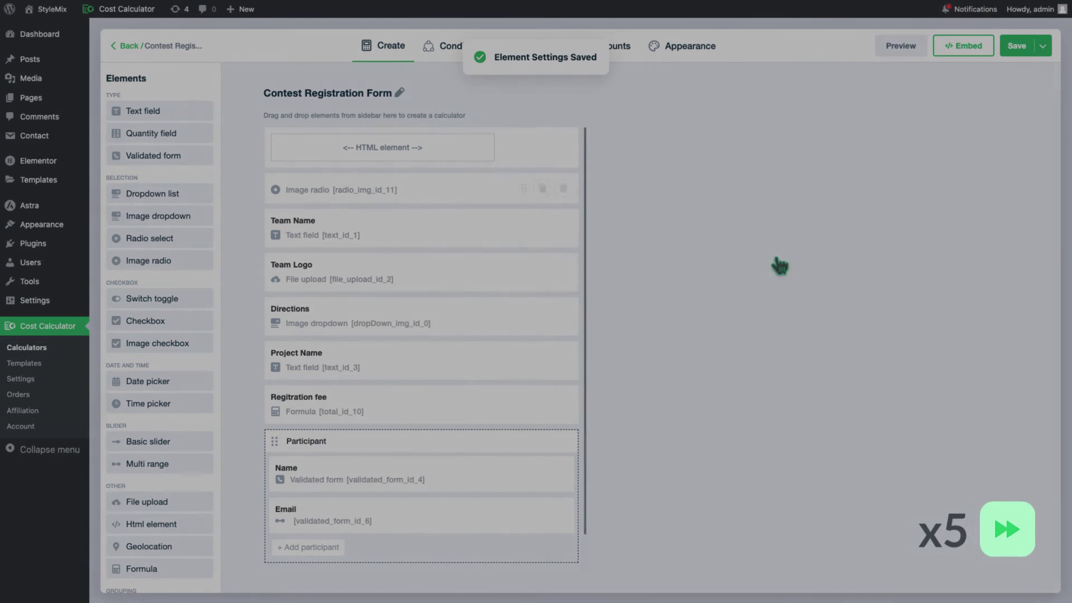
# - Add another Validated form to the Participant group and start naming it Phone
pyautogui.moveTo(153, 155); pyautogui.dragTo(354, 553)
pyautogui.click(843, 136)
pyautogui.write('Phone Number')
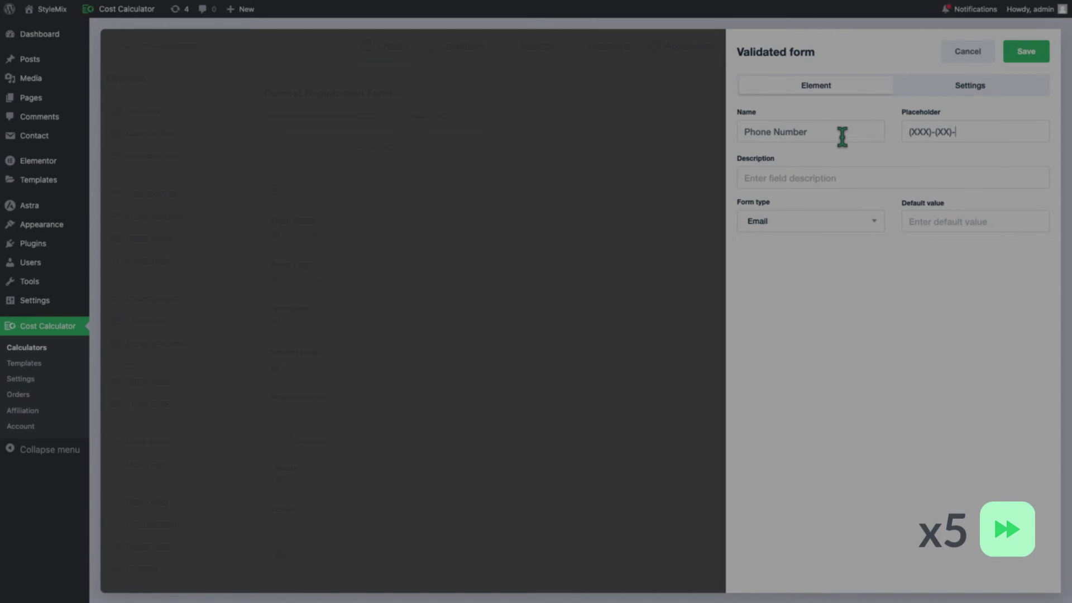
# - Give the Phone Number field description 'Enter your phone number', form type Phone, and save it
pyautogui.write('Enter your phone number')
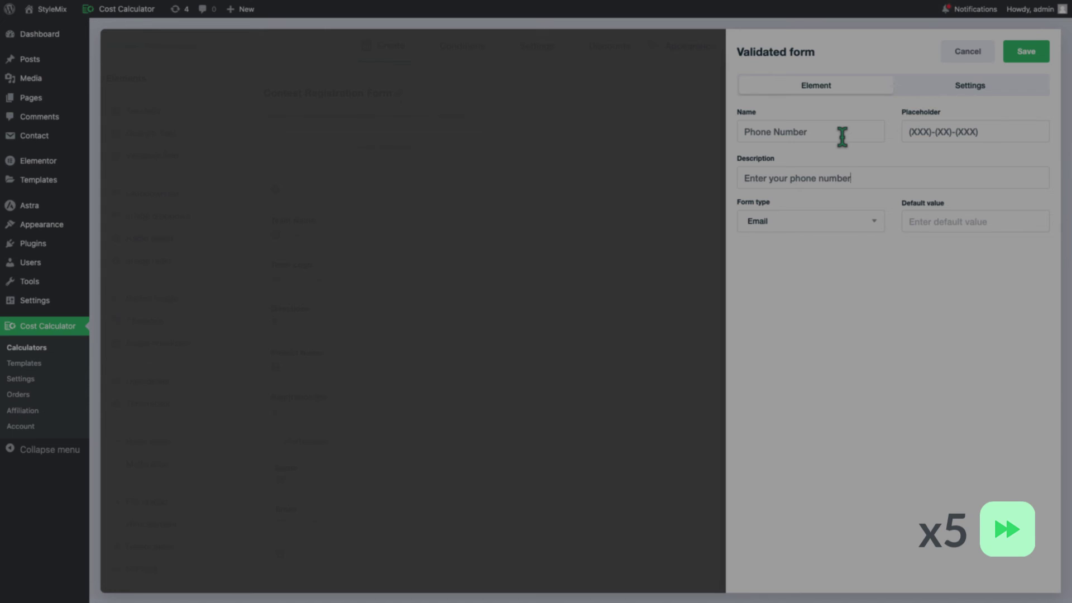
pyautogui.click(843, 221)
pyautogui.click(843, 244)
pyautogui.click(1026, 50)
# - Add a Website URL field described 'Enter the URL of your website', save it, and save the calculator
pyautogui.moveTo(153, 155); pyautogui.dragTo(346, 554)
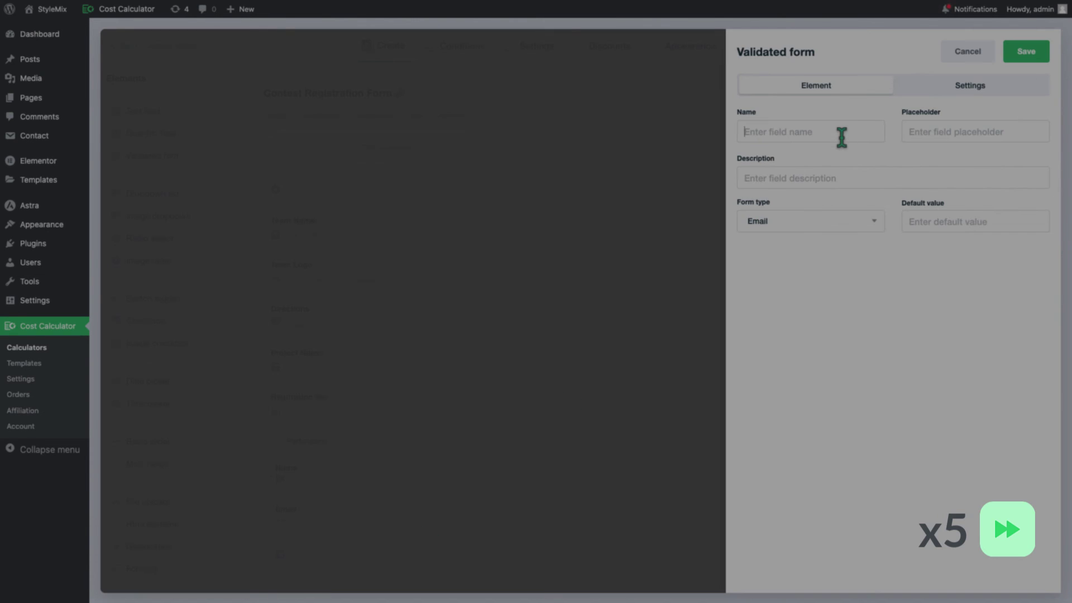
pyautogui.click(841, 132)
pyautogui.write('Webs')
pyautogui.write('httpsL/')
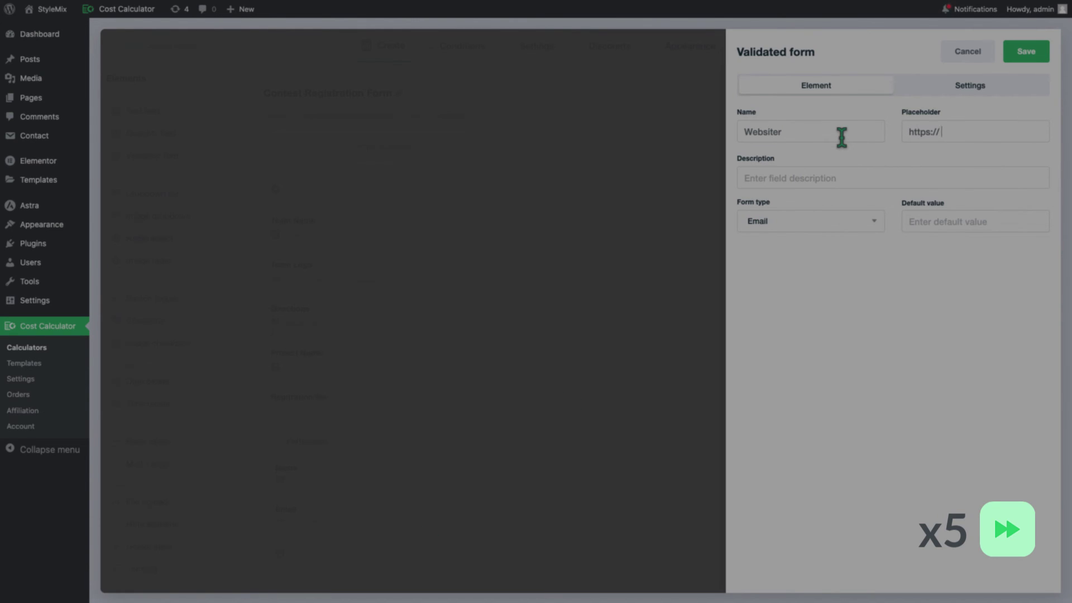
pyautogui.write('Enter the URL of your ')
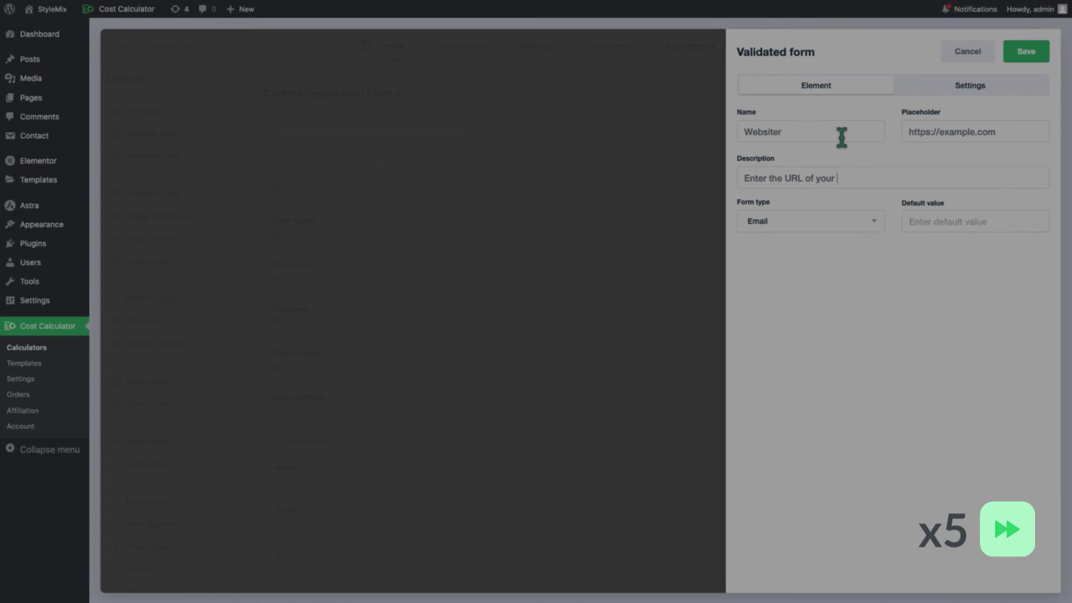
pyautogui.write('website')
pyautogui.click(874, 221)
pyautogui.click(838, 268)
pyautogui.click(1025, 53)
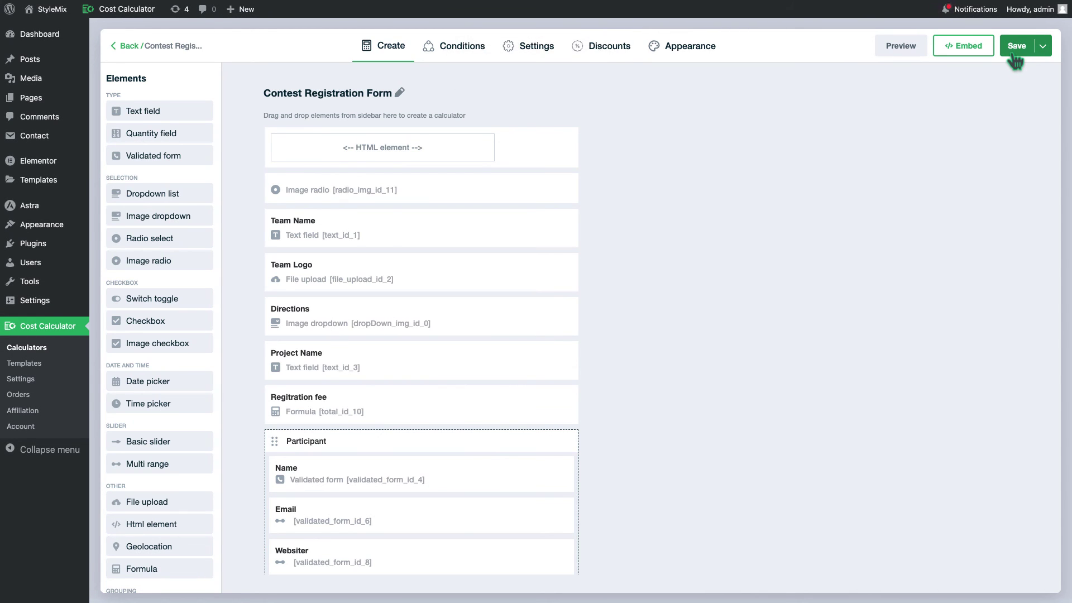
pyautogui.click(1015, 47)
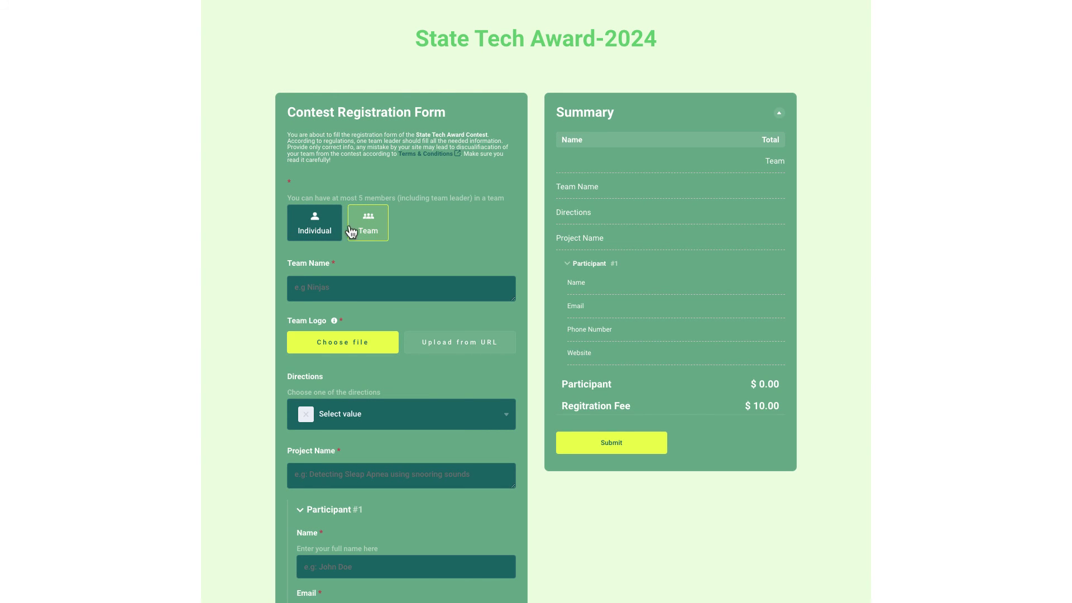
# - On the live form, choose Individual, direction AI-driven Technologies, and project name 'Example Project Name'
pyautogui.click(321, 226)
pyautogui.click(455, 304)
pyautogui.scroll(-1, 467, 359)
pyautogui.scroll(1, 468, 355)
pyautogui.click(467, 355)
pyautogui.click(459, 359)
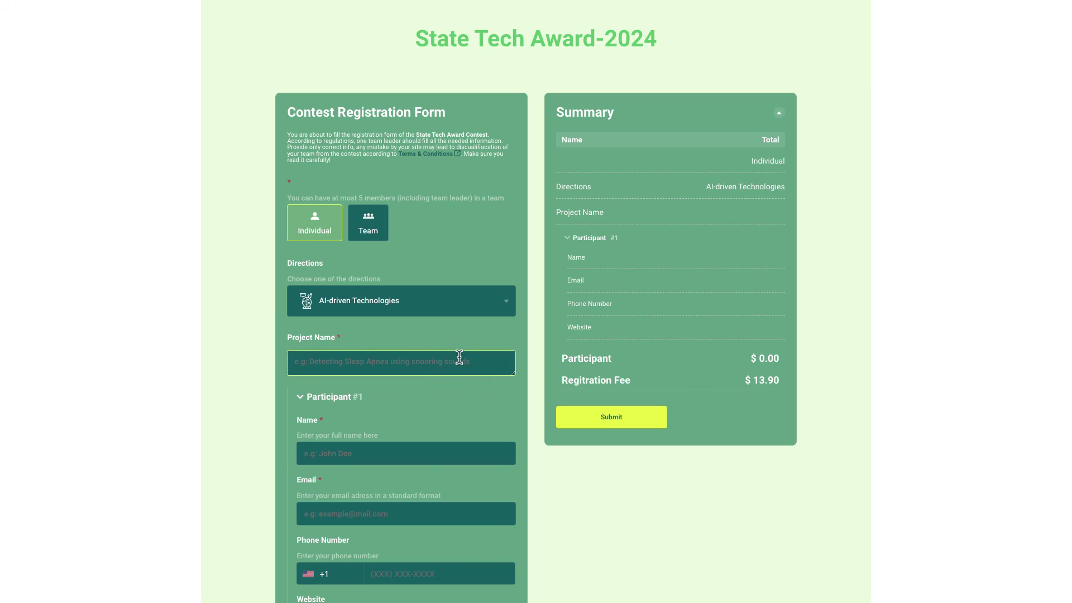
pyautogui.write('Example Project Name')
pyautogui.scroll(-4, 460, 359)
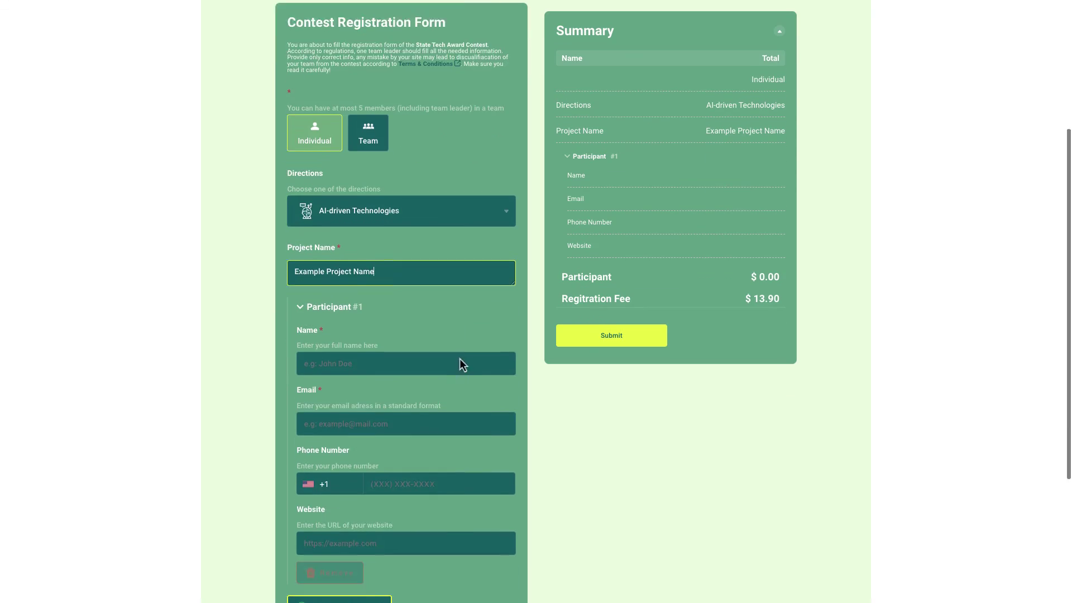
# - Enter Participant #1's full name, email and phone number, then move to the website field
pyautogui.click(465, 241)
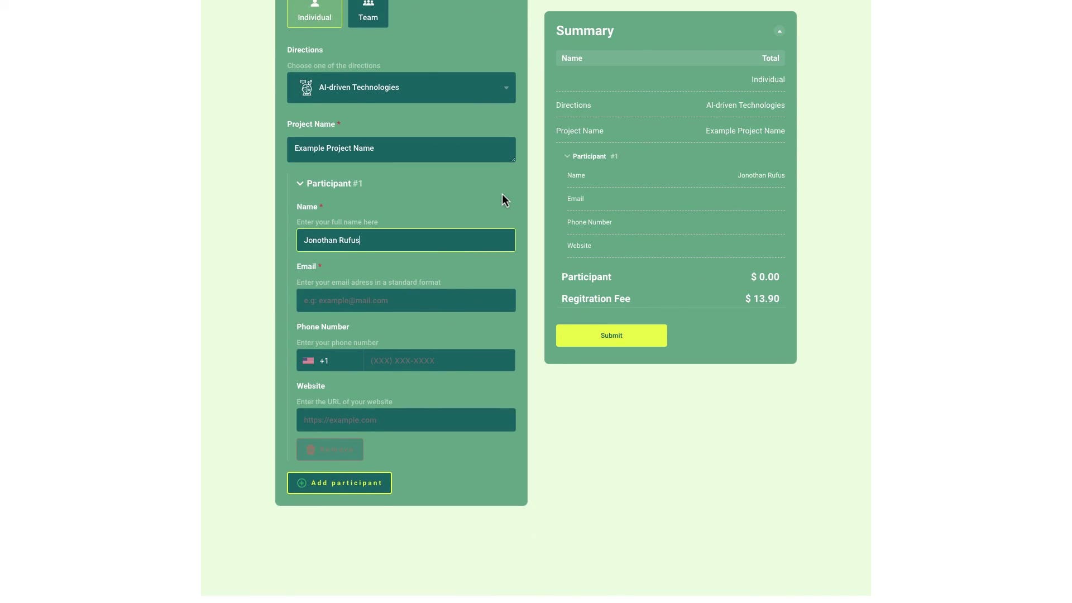
pyautogui.press('Tab')
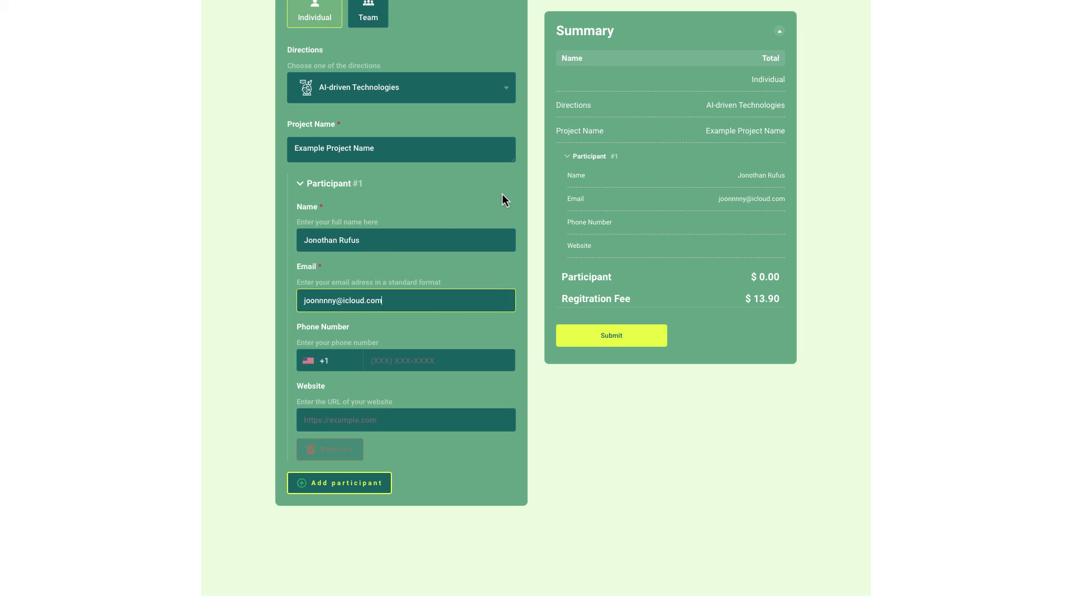
pyautogui.click(335, 361)
pyautogui.scroll(2, 379, 418)
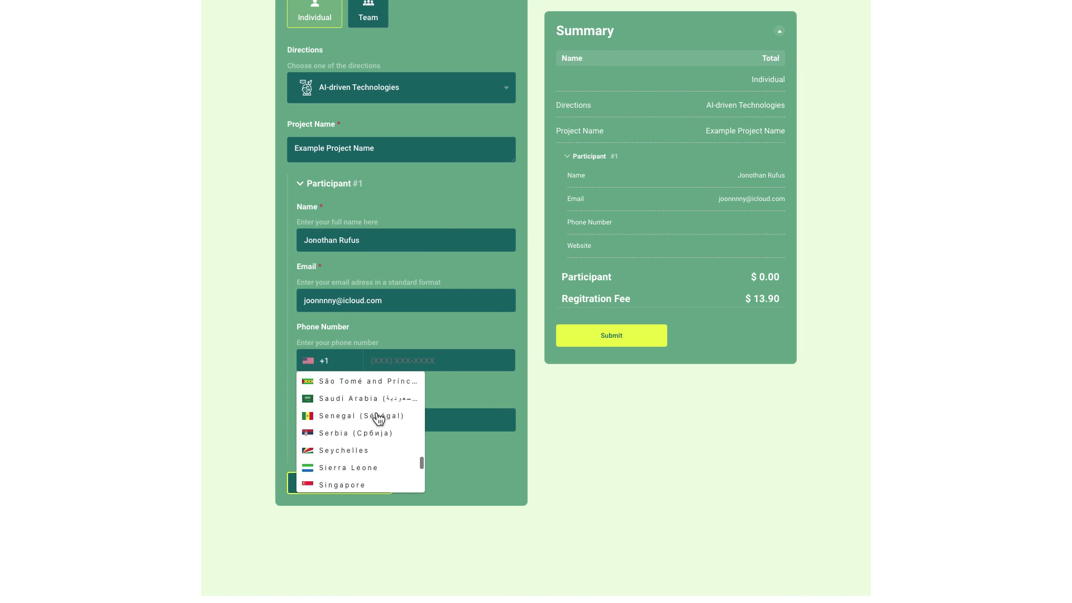
pyautogui.click(471, 336)
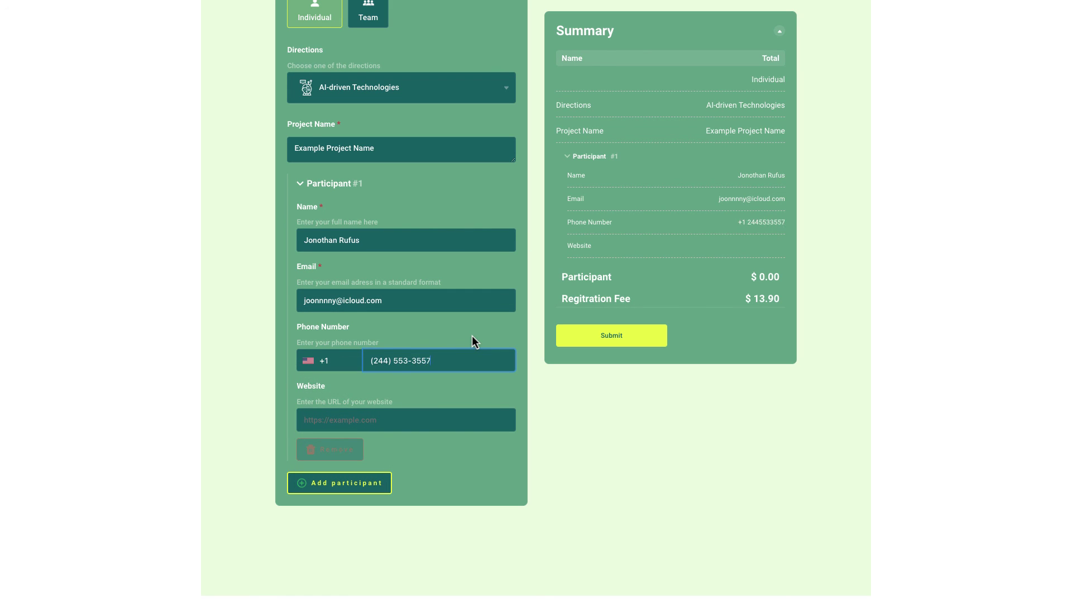
pyautogui.click(466, 394)
# - Finish Participant #1's website, then add Participant #2 with name, email and a United Kingdom phone number
pyautogui.write('https')
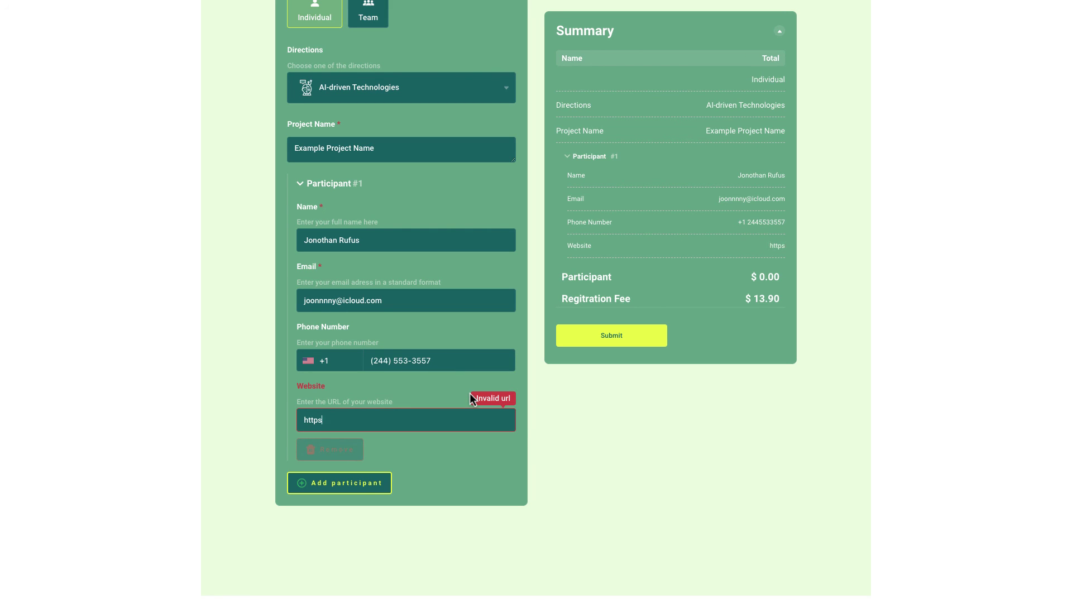
pyautogui.write('://jony.com')
pyautogui.click(373, 483)
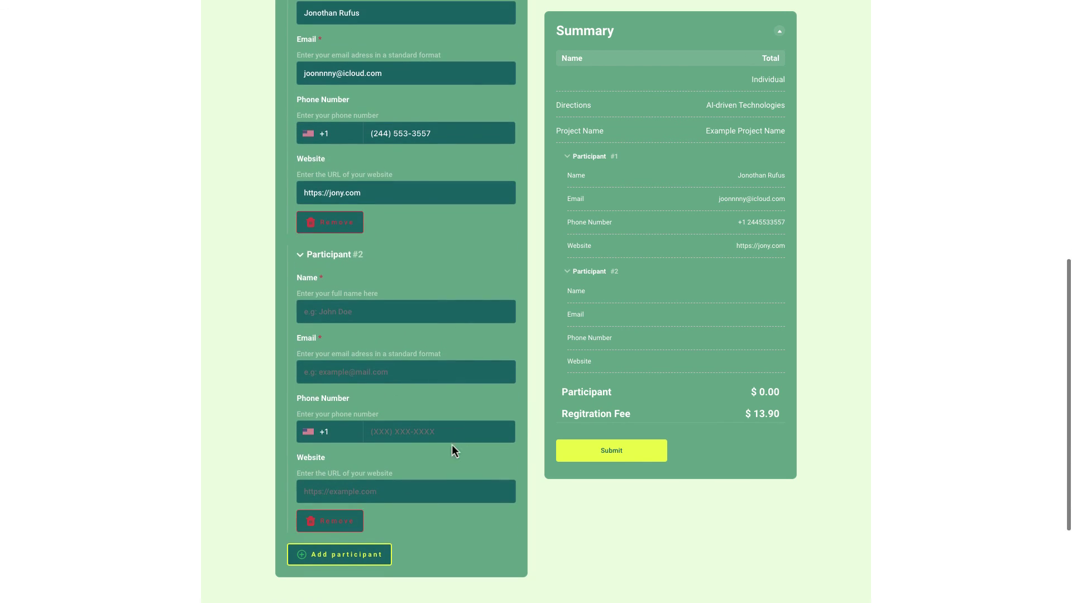
pyautogui.press('Tab')
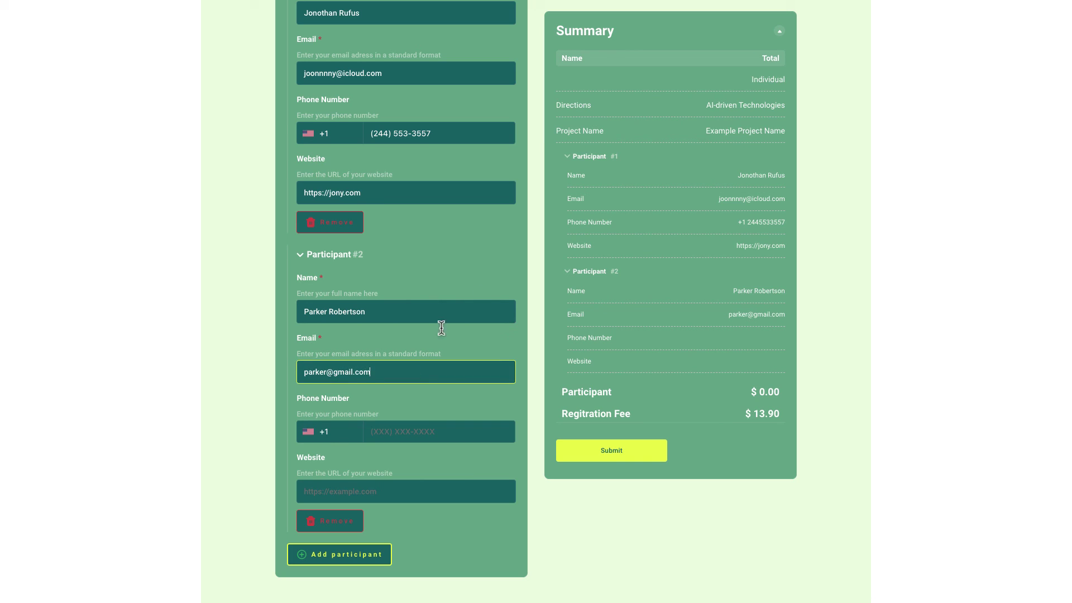
pyautogui.click(305, 438)
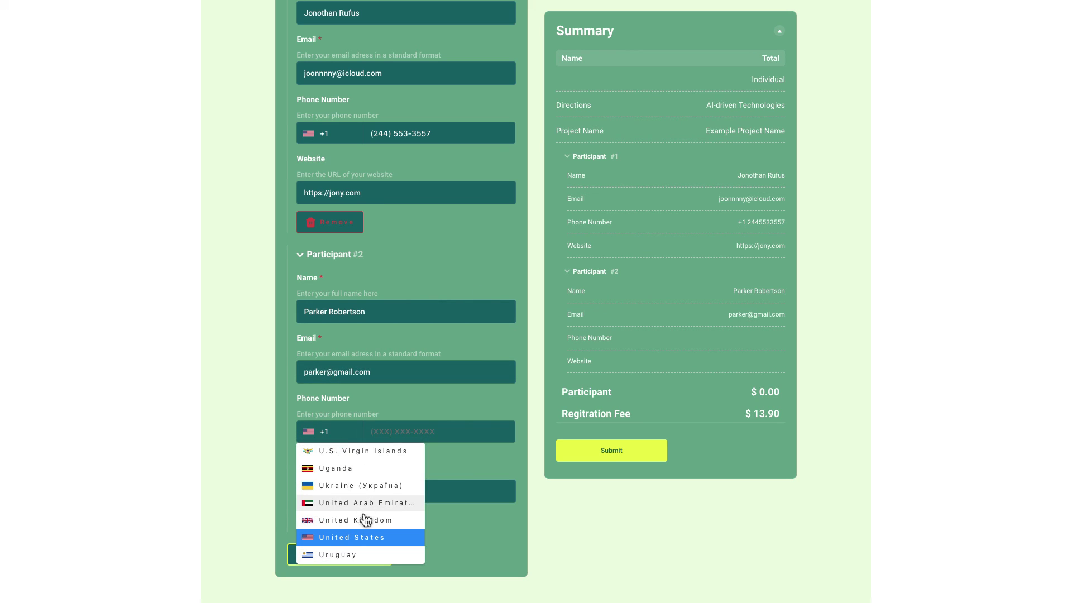
pyautogui.click(330, 516)
pyautogui.click(407, 441)
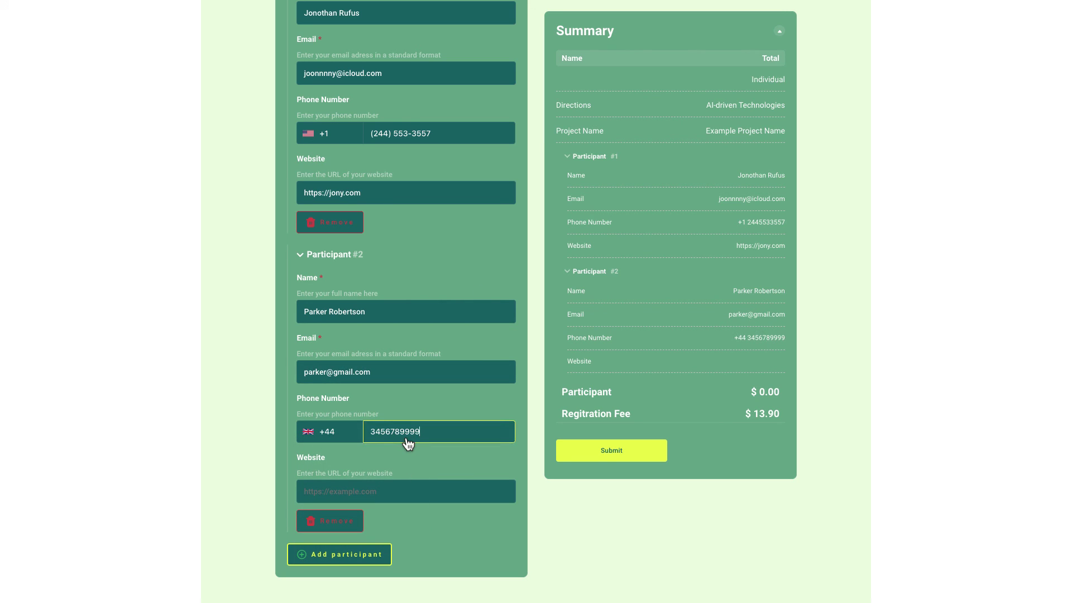
# - Submit the registration, providing the team leader's email
pyautogui.click(634, 453)
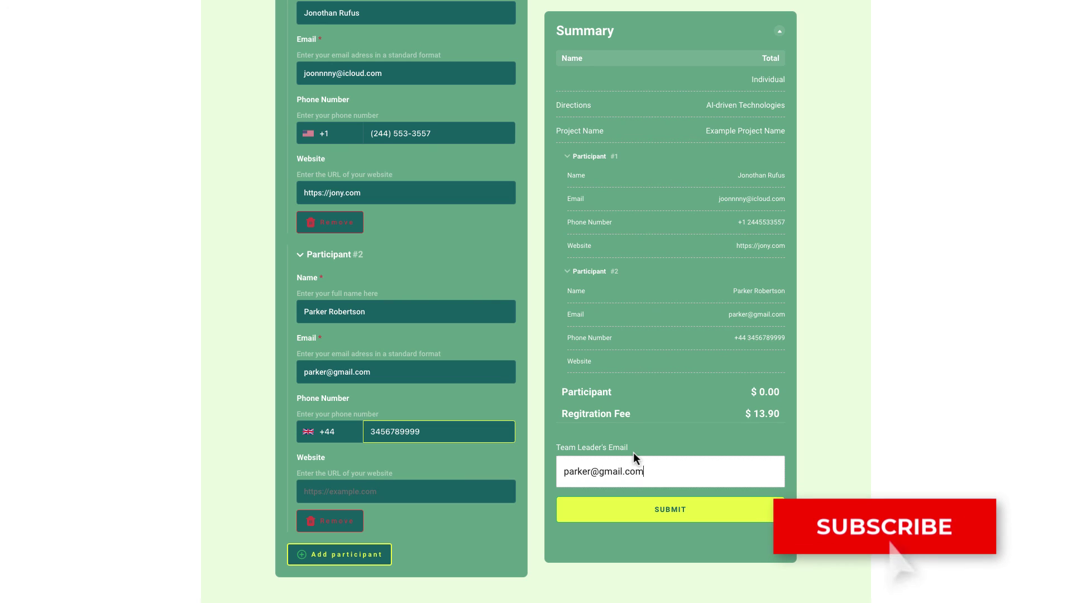
pyautogui.click(675, 515)
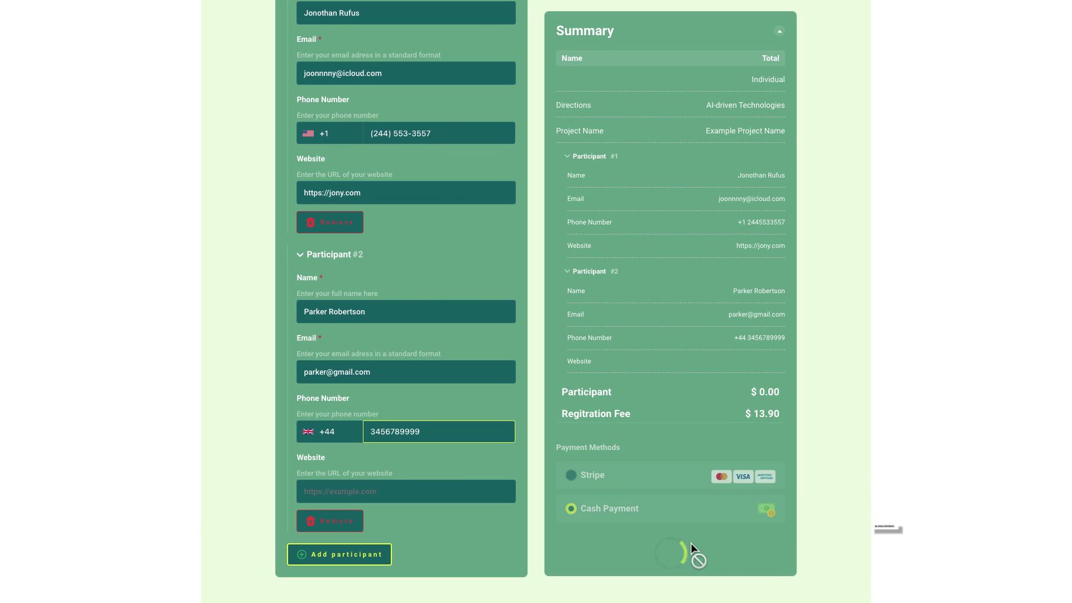